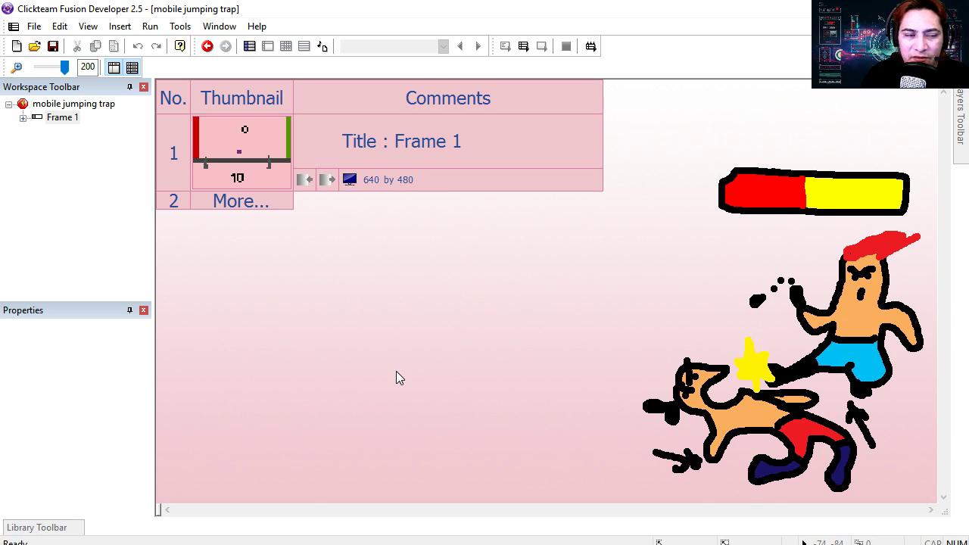
Run the application and repeatedly double-jump the purple block over the scrolling spikes.
click(523, 46)
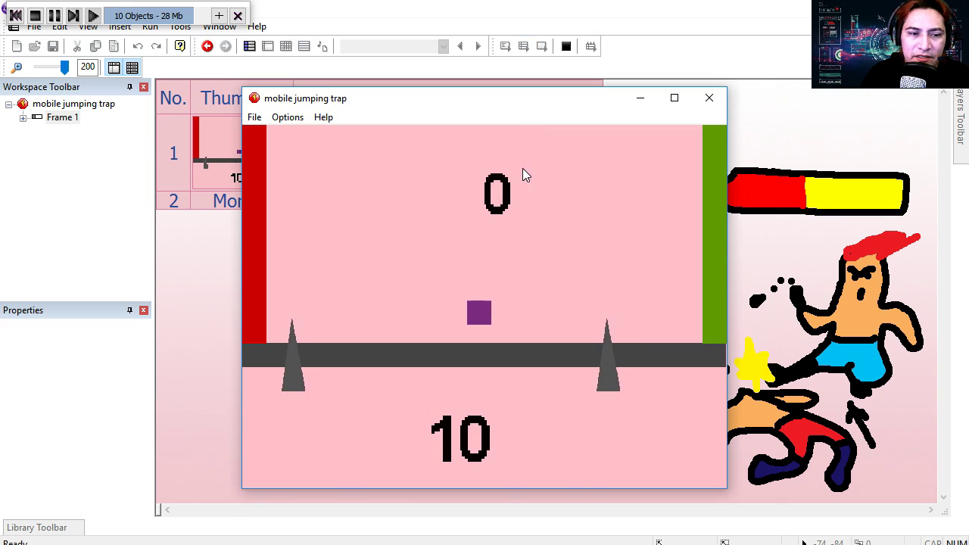
click(580, 341)
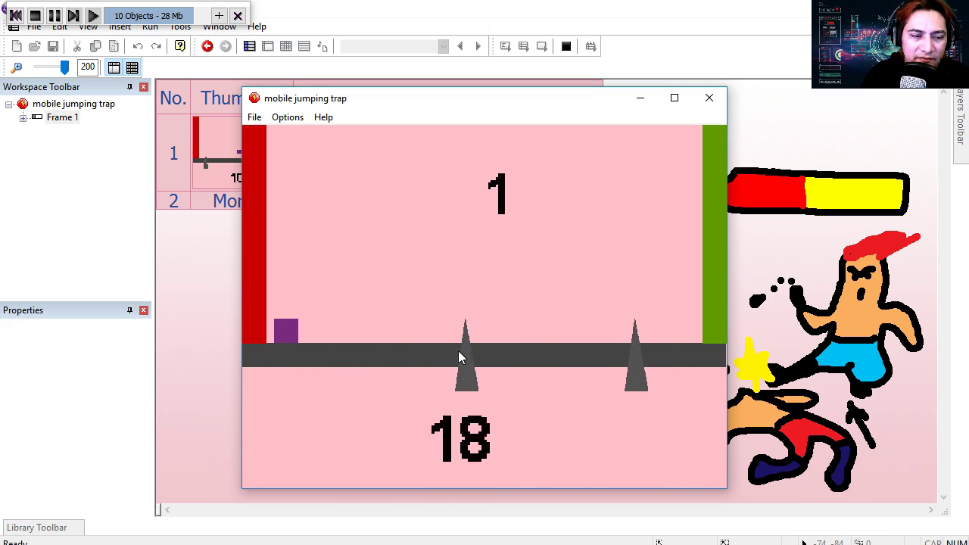
click(458, 351)
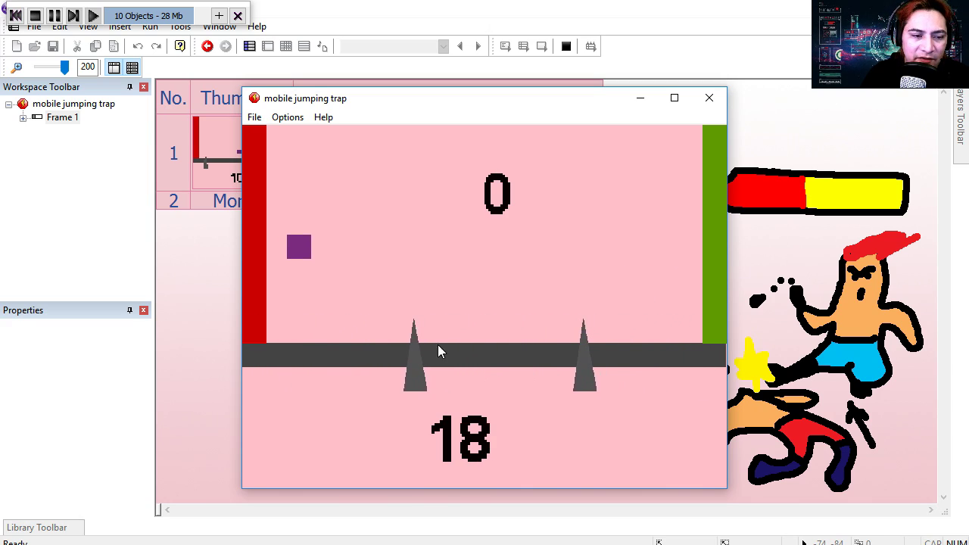
click(501, 369)
click(534, 371)
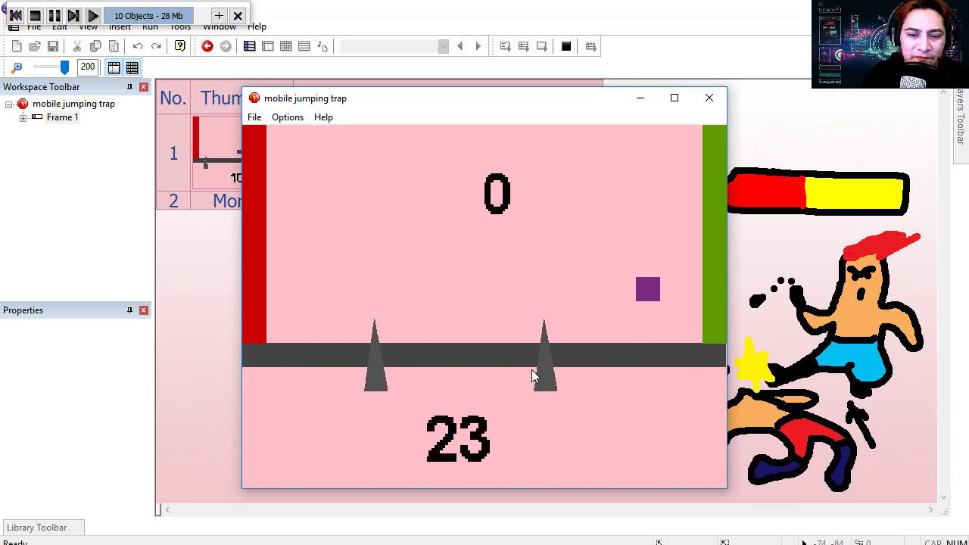
click(531, 374)
click(499, 367)
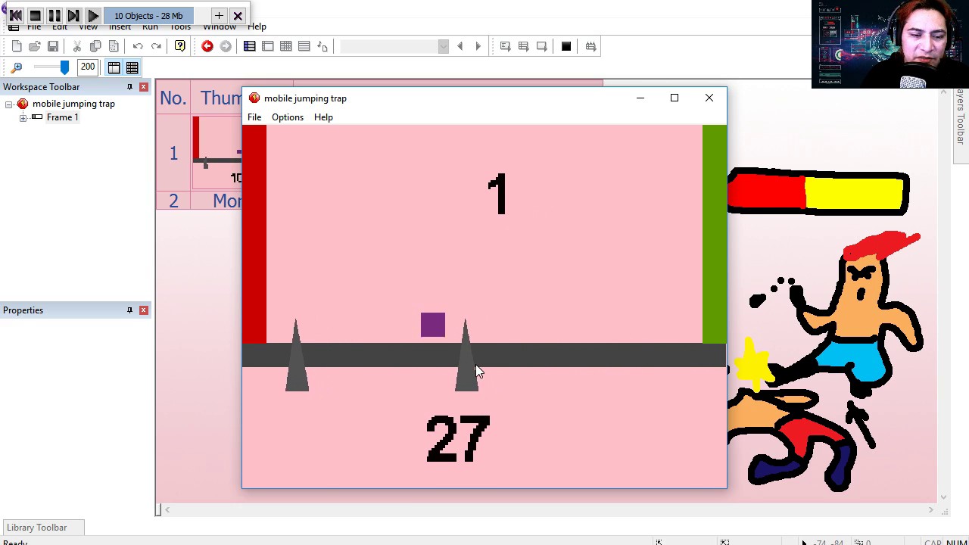
click(476, 364)
click(430, 360)
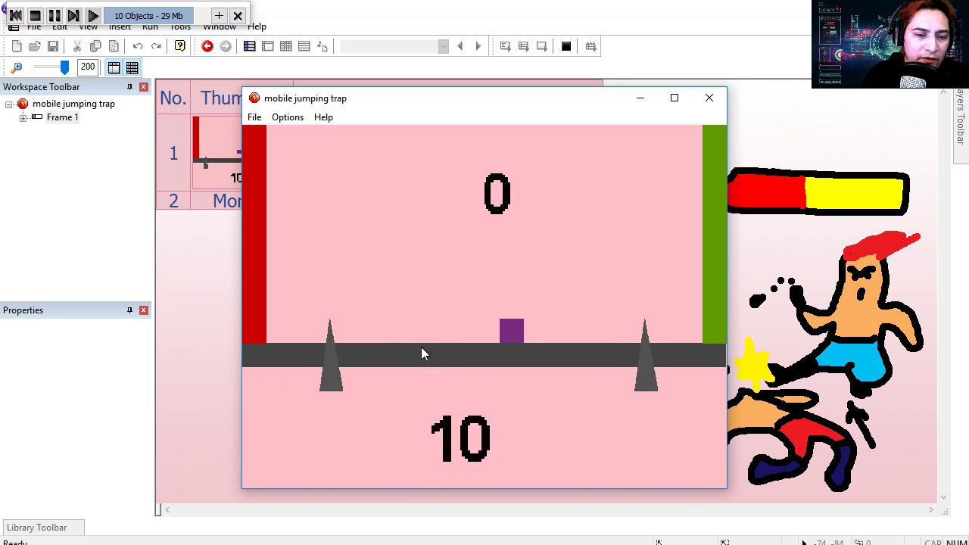
click(564, 384)
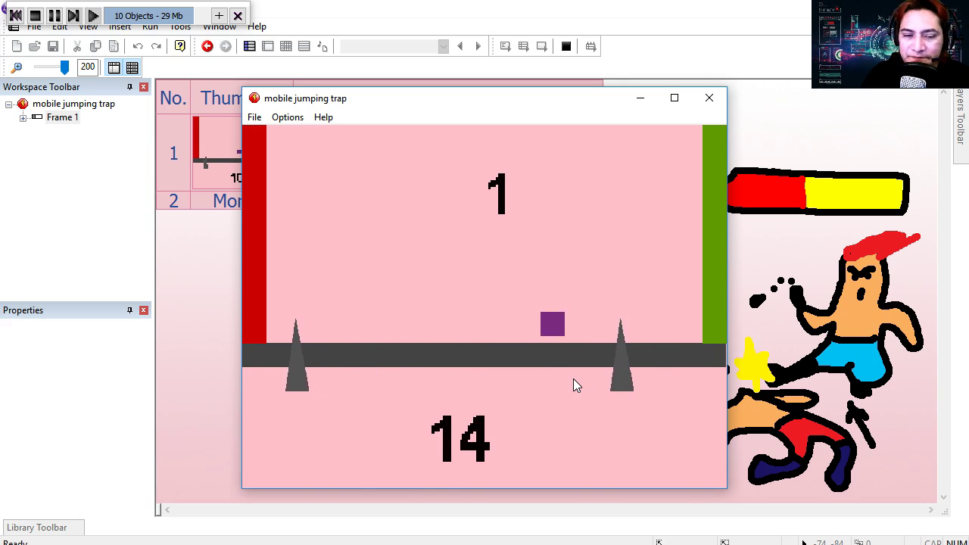
click(482, 362)
click(464, 361)
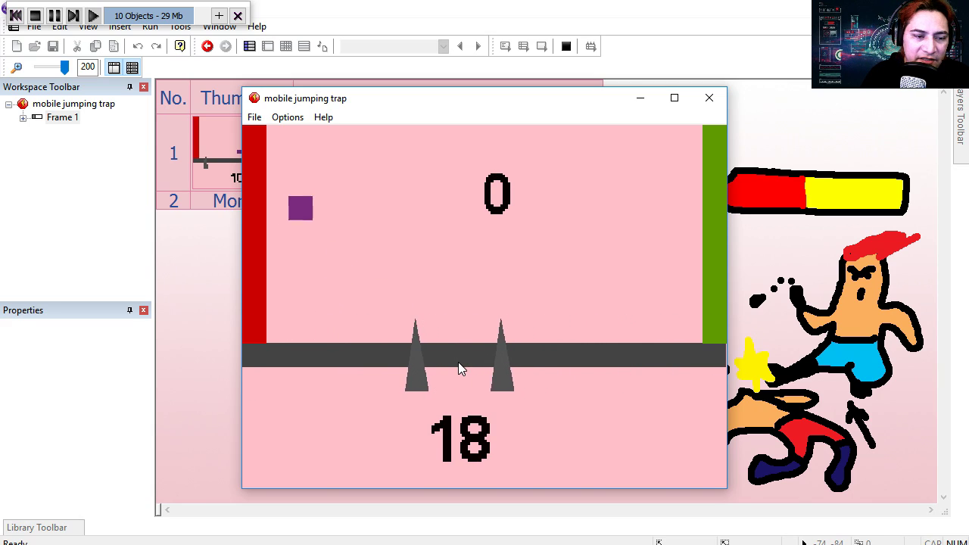
click(450, 357)
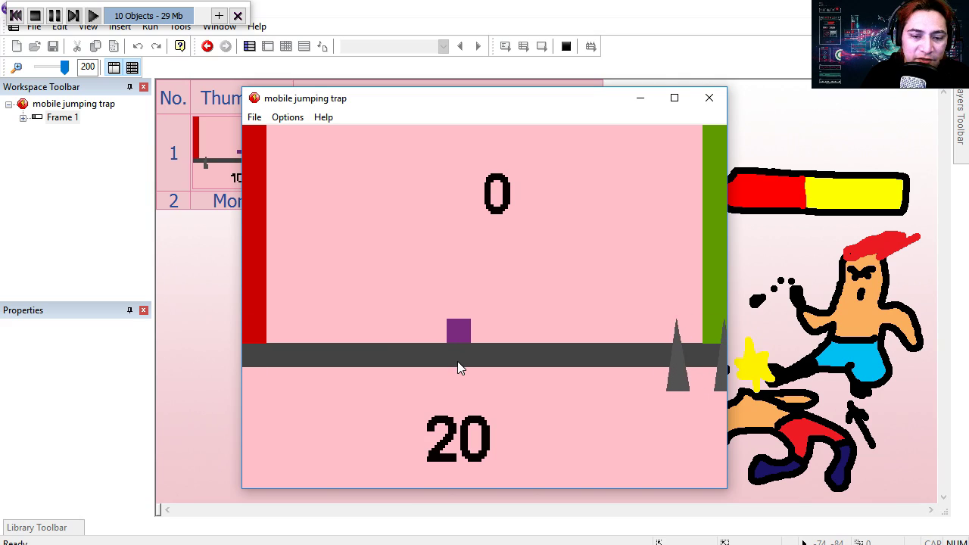
click(457, 361)
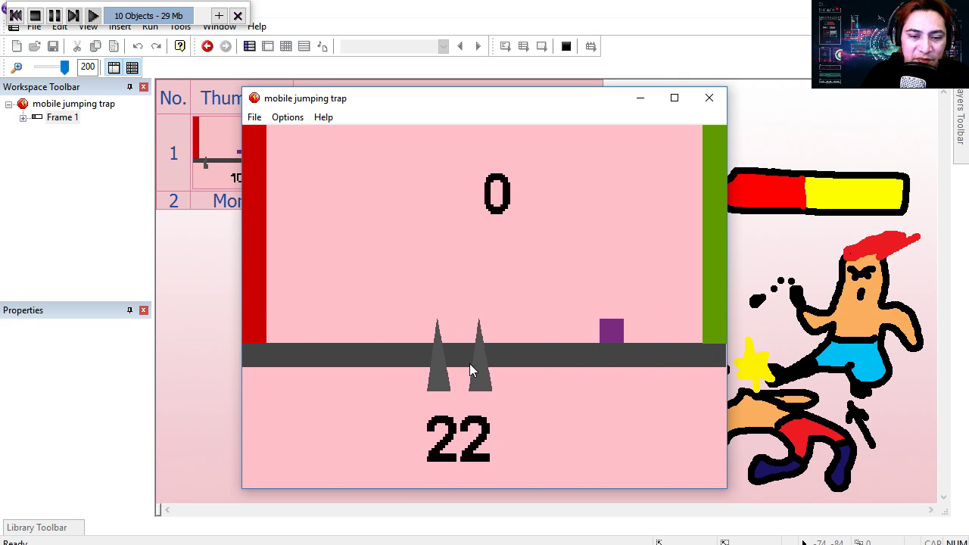
click(470, 363)
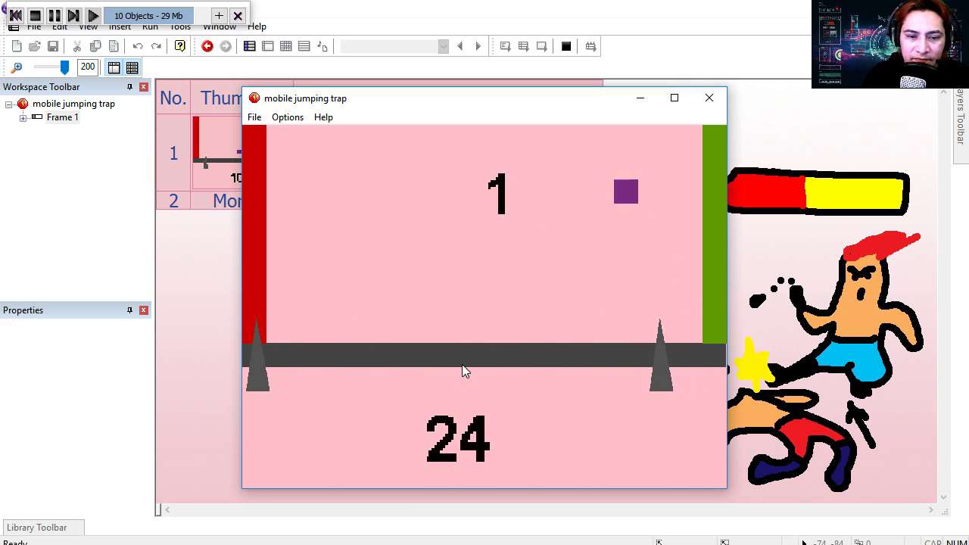
click(366, 377)
click(453, 386)
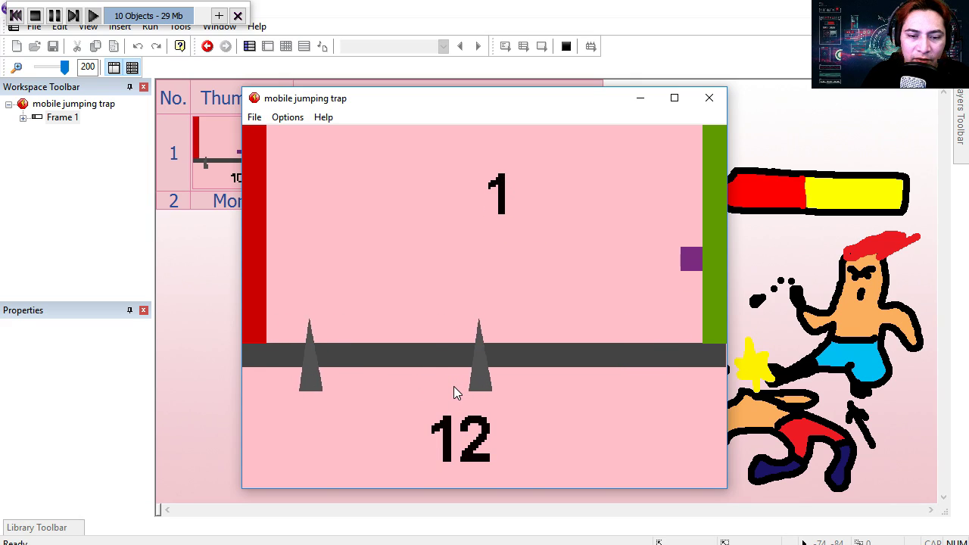
click(453, 386)
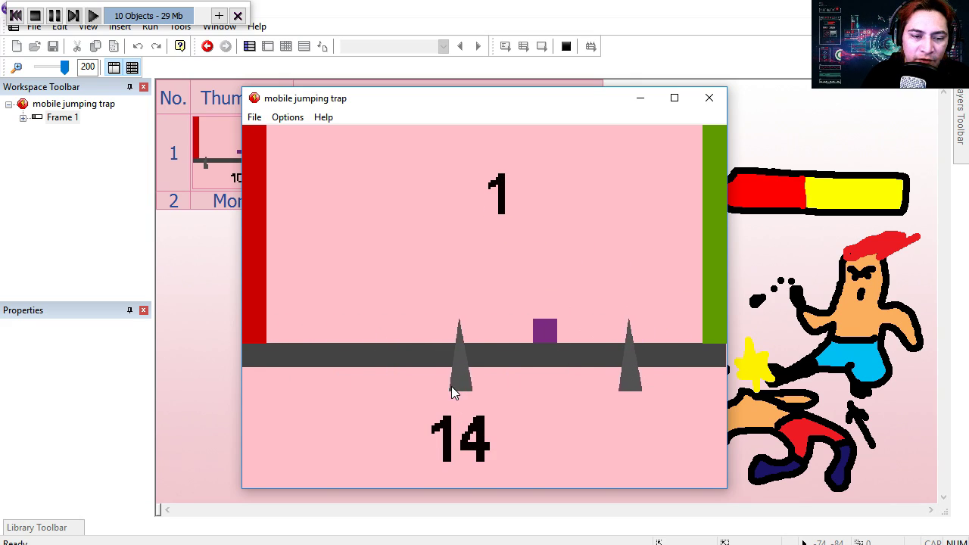
click(451, 386)
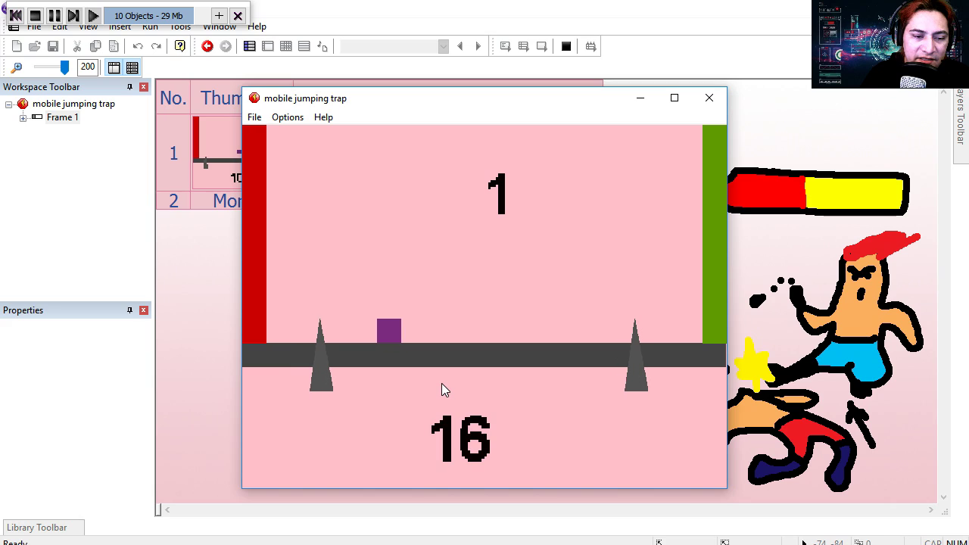
click(441, 383)
click(440, 384)
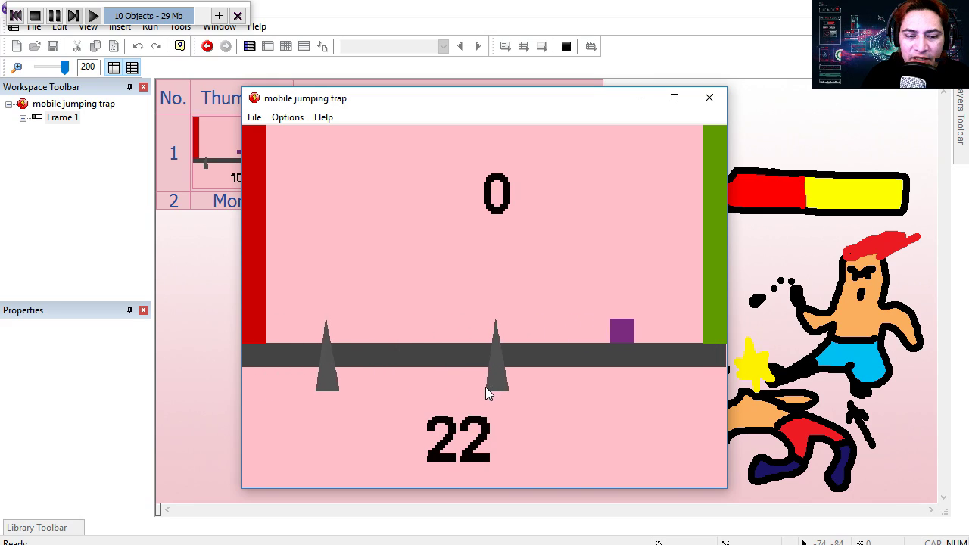
click(495, 389)
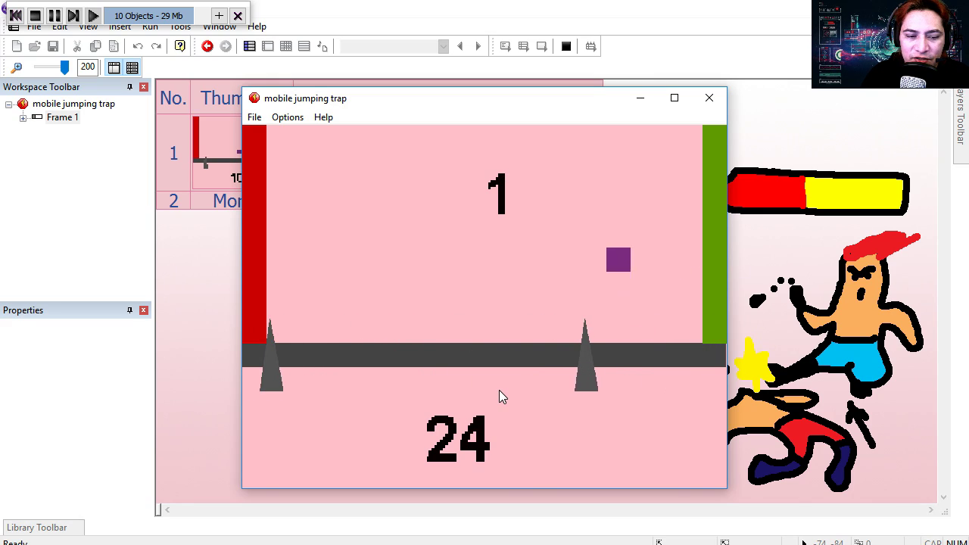
click(498, 387)
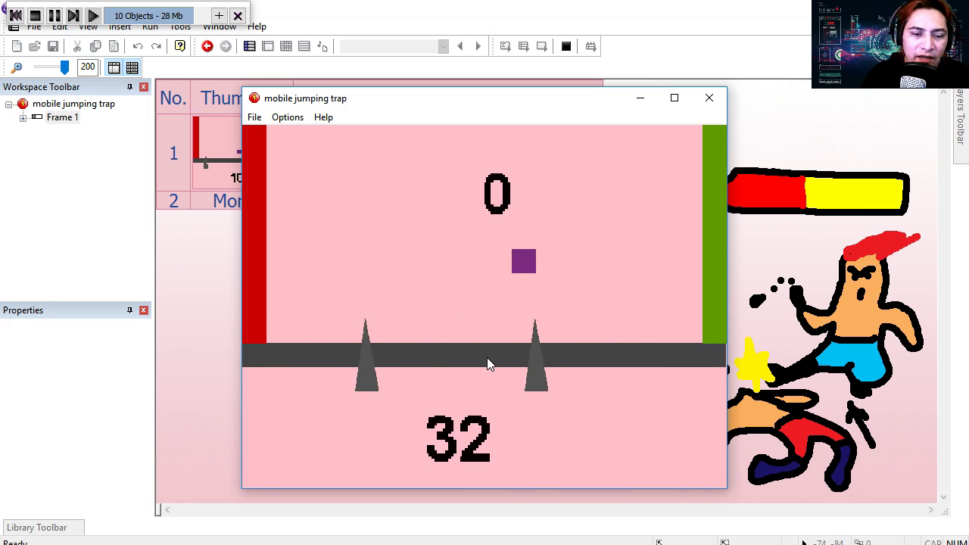
click(559, 355)
click(525, 353)
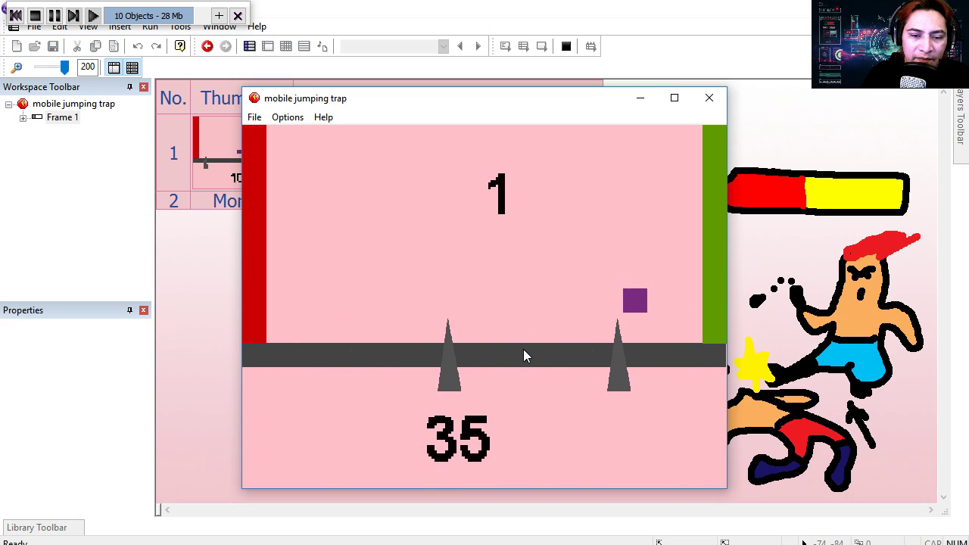
click(530, 351)
click(522, 351)
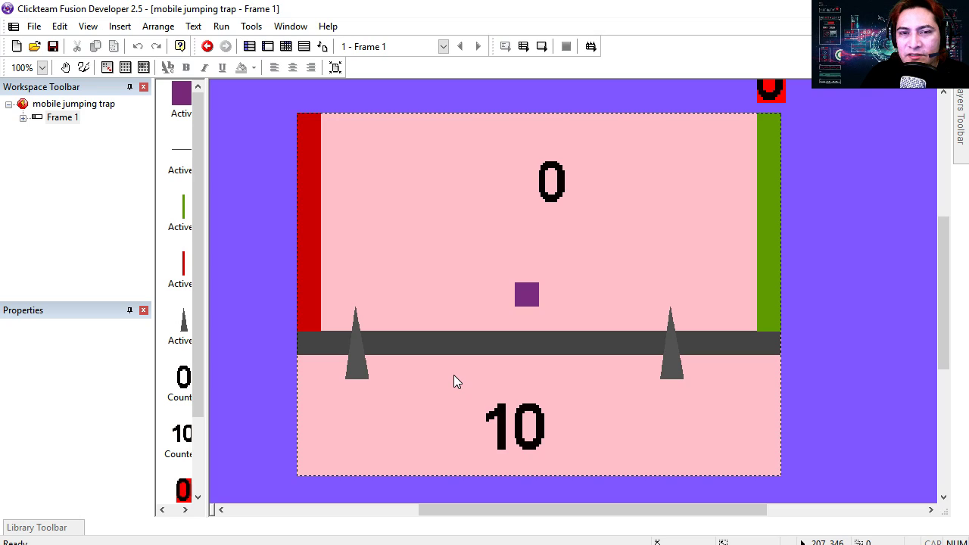
Inspect the purple block's image in the image editor and close it unchanged.
mouse_move(515, 272)
middle_down()
mouse_move(498, 259)
mouse_move(439, 266)
middle_up()
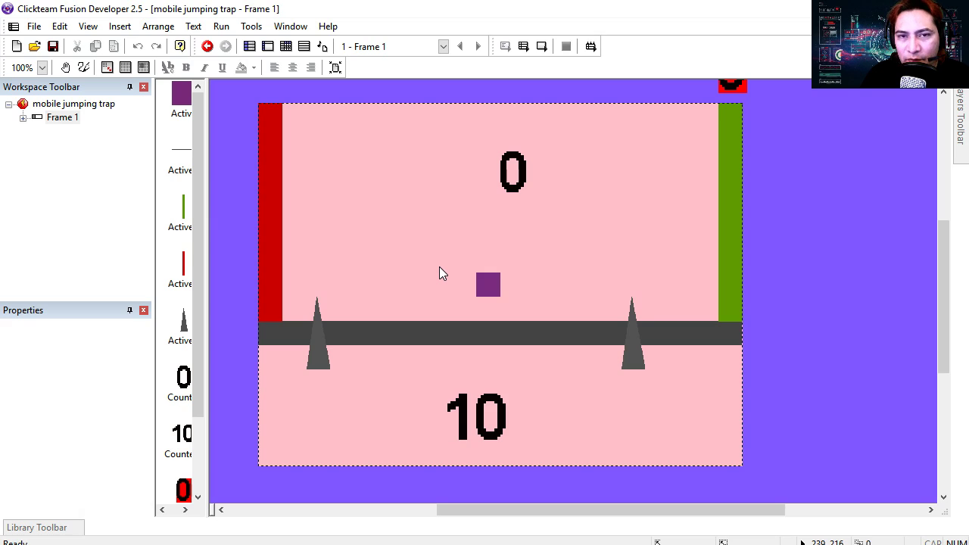
double_click(485, 292)
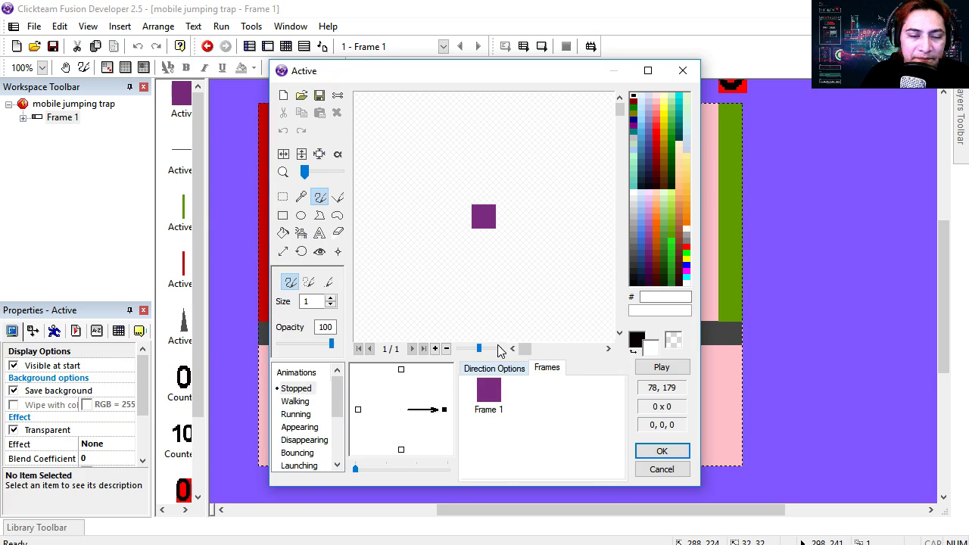
drag(318, 173, 326, 173)
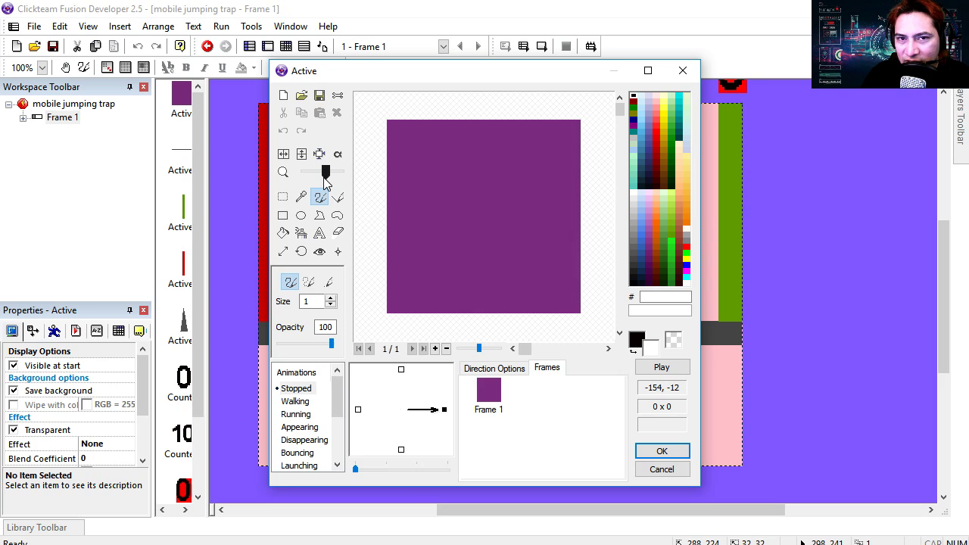
click(660, 470)
Inspect the grey spike's image and set its initial movement direction.
click(621, 149)
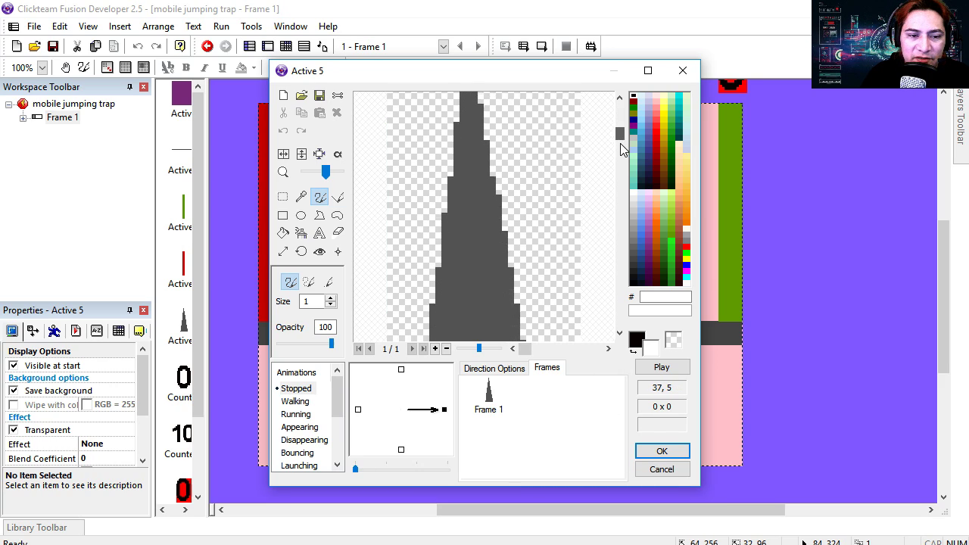
drag(621, 149, 639, 84)
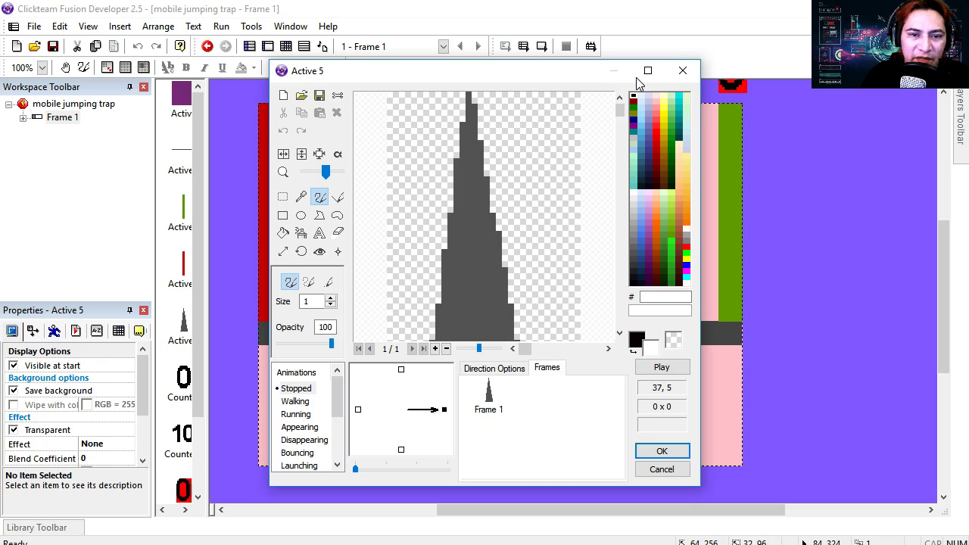
click(682, 70)
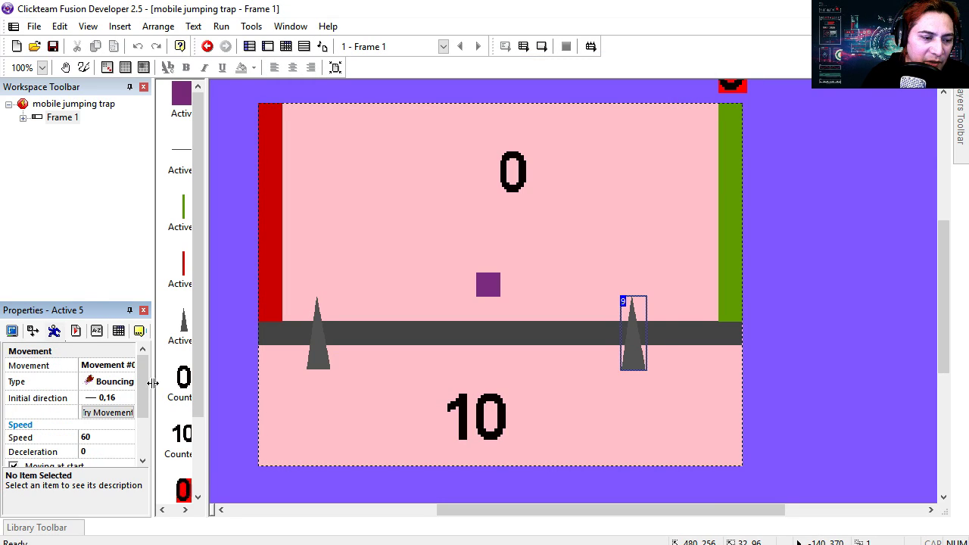
drag(153, 384, 189, 383)
click(106, 398)
click(112, 398)
scroll(112, 398, down, 1)
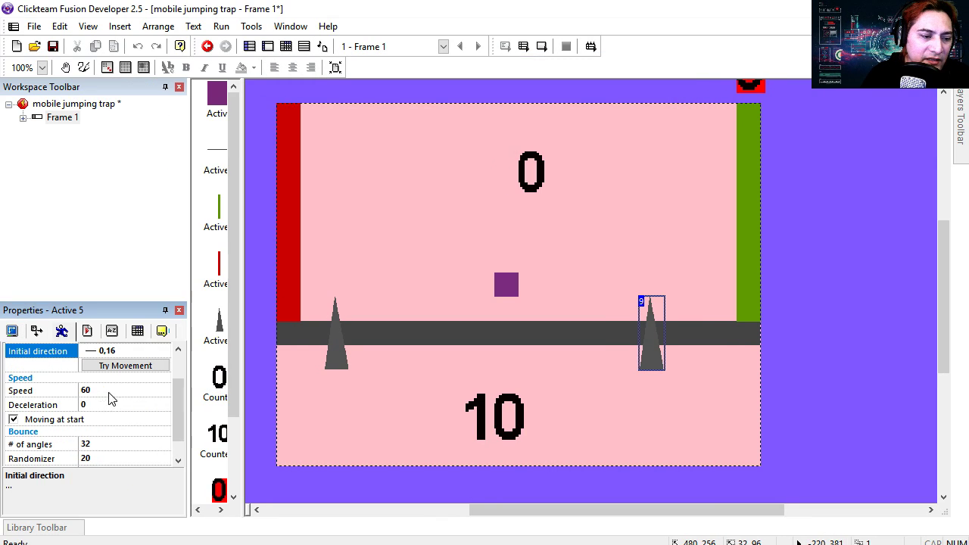
Check the counter showing 10 and the green wall, then open the Event Editor.
click(519, 415)
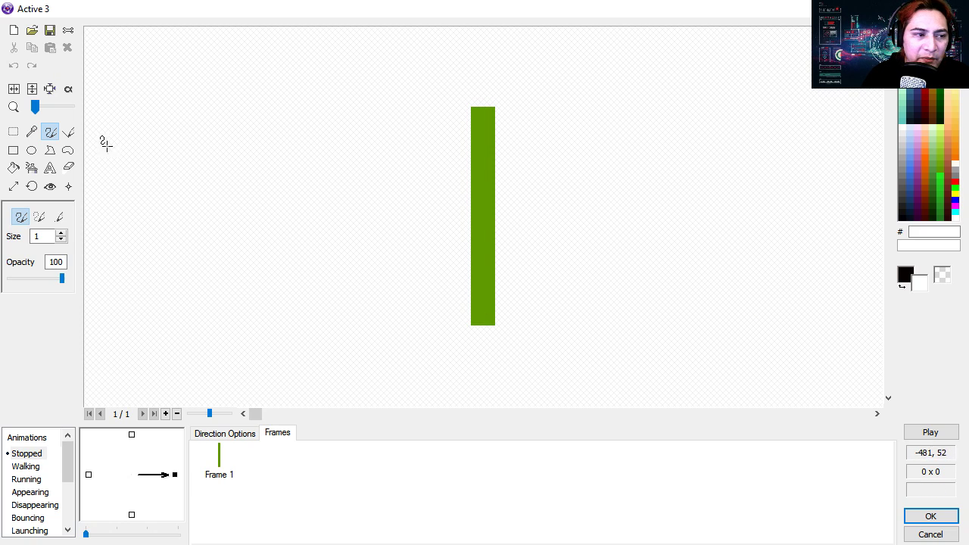
drag(35, 108, 42, 108)
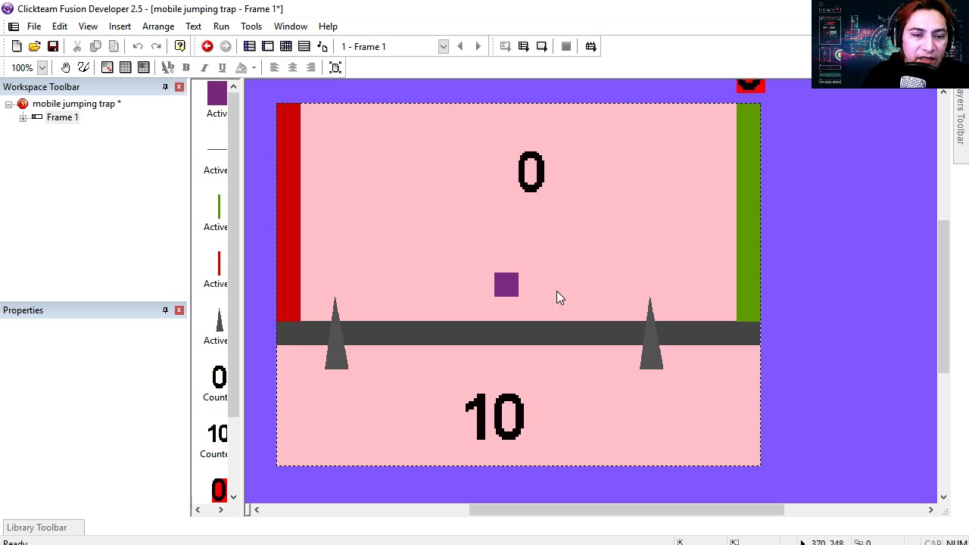
scroll(580, 238, up, 2)
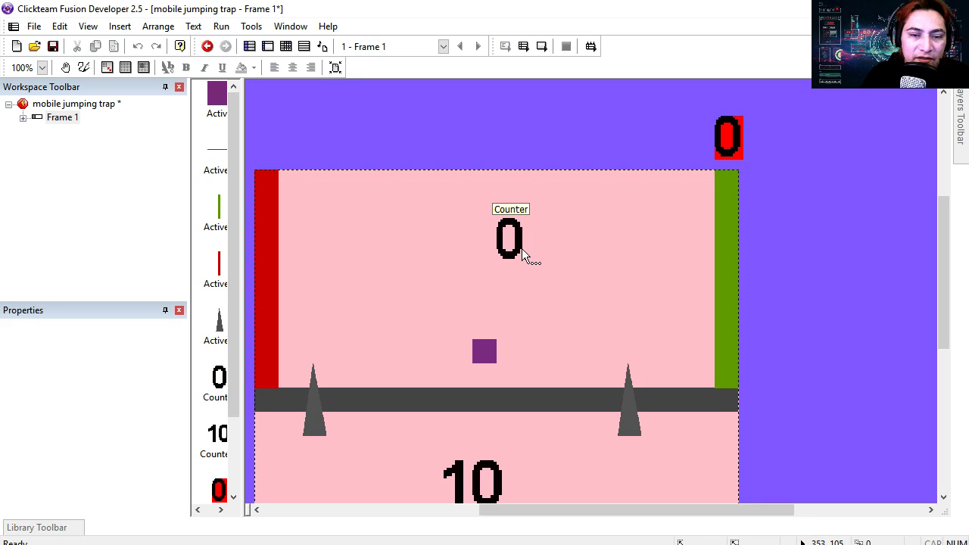
click(286, 46)
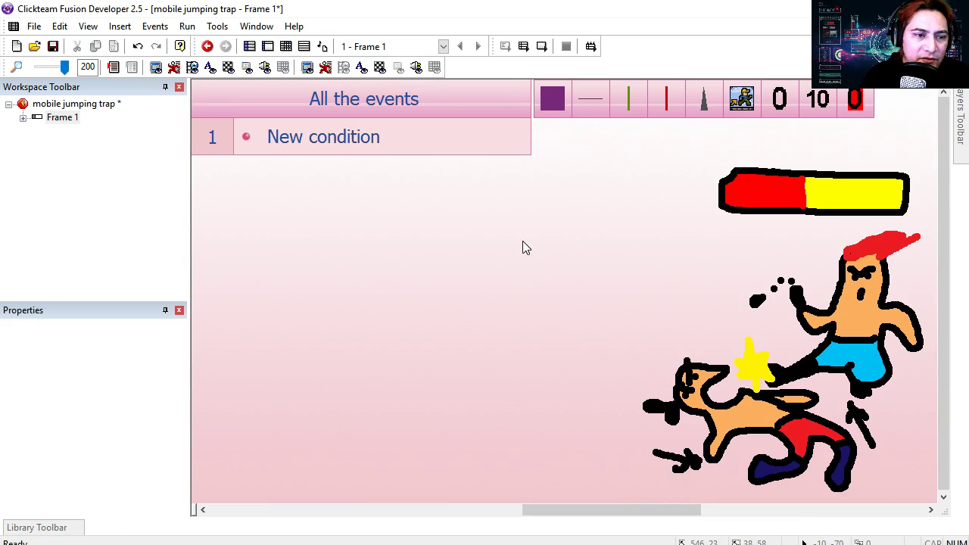
Add a Start of Frame event that assigns the purple block to the platform movement.
double_click(363, 137)
click(543, 238)
click(595, 245)
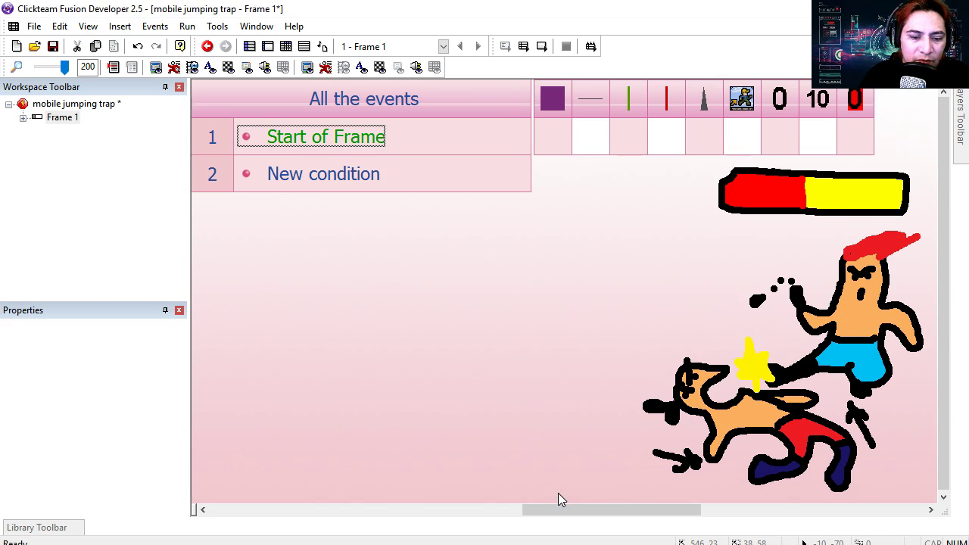
drag(560, 510, 695, 510)
click(629, 137)
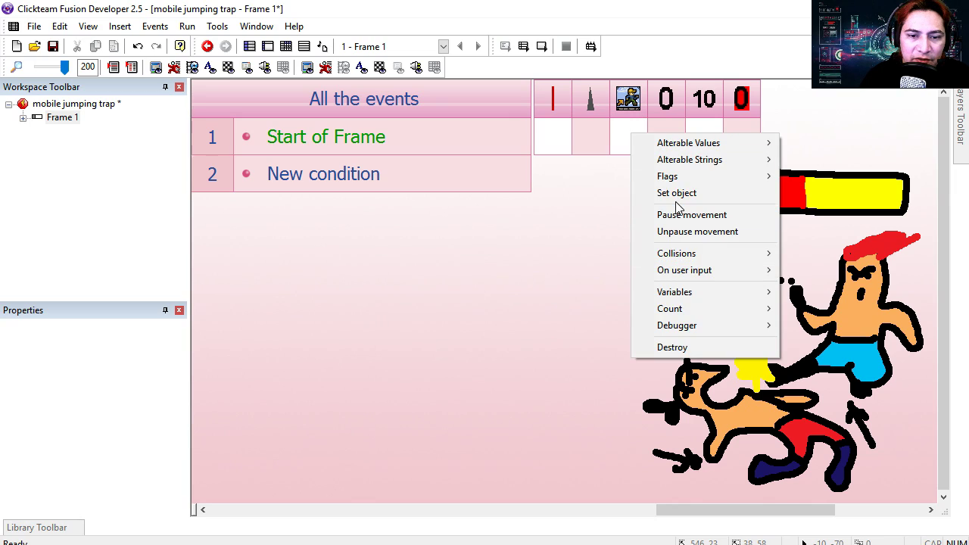
click(622, 220)
double_click(467, 226)
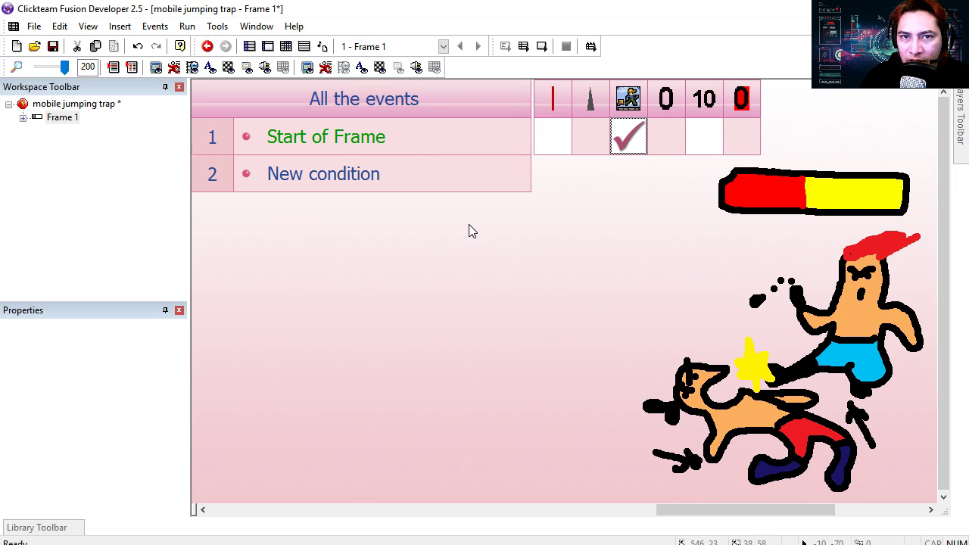
Test-run the game, then add a purple block collides with grey floor condition.
click(541, 46)
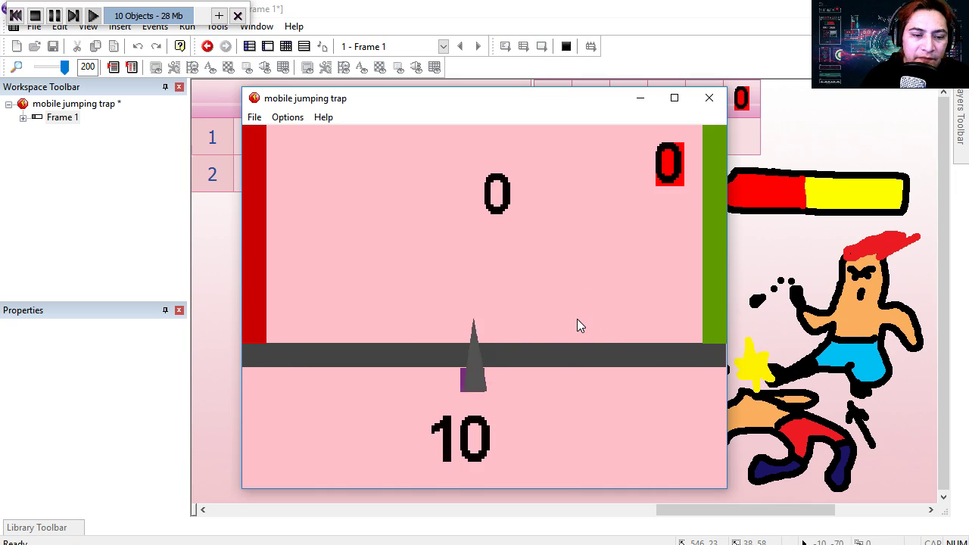
click(708, 97)
click(326, 174)
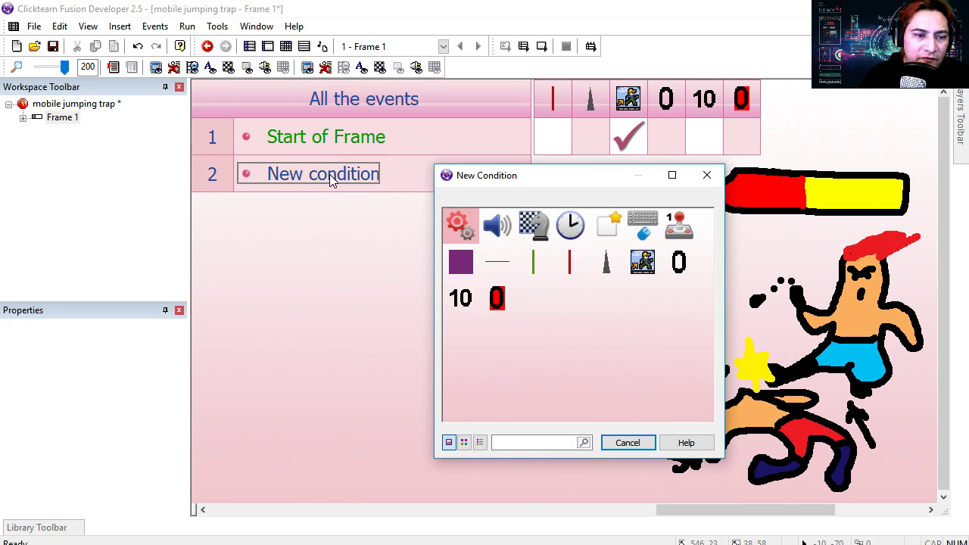
click(463, 264)
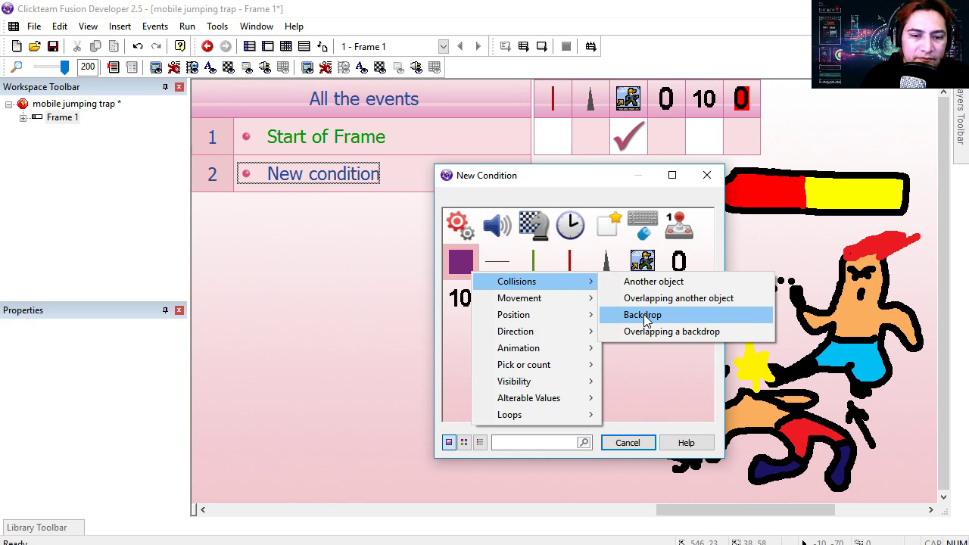
click(650, 281)
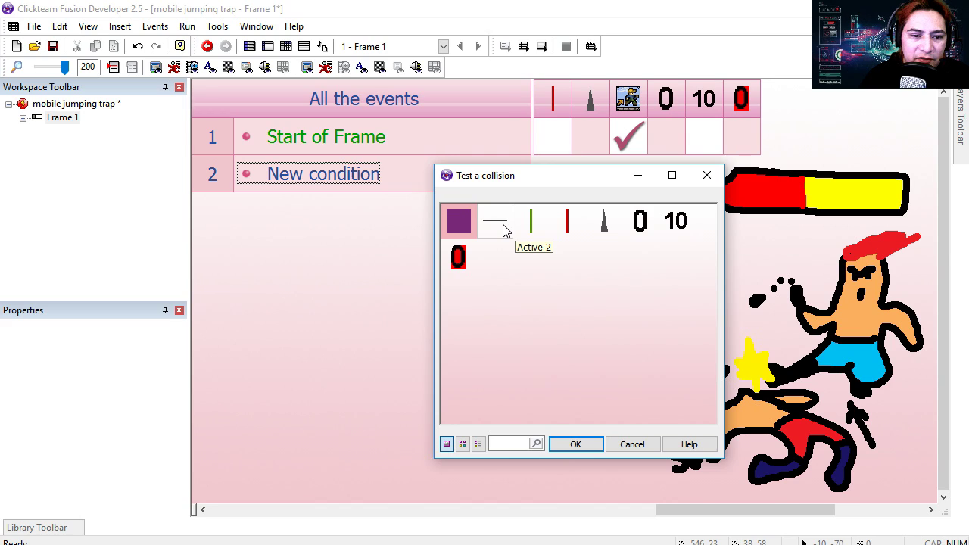
click(505, 229)
Check which object the grey floor is in the layout, then return to the events.
click(267, 46)
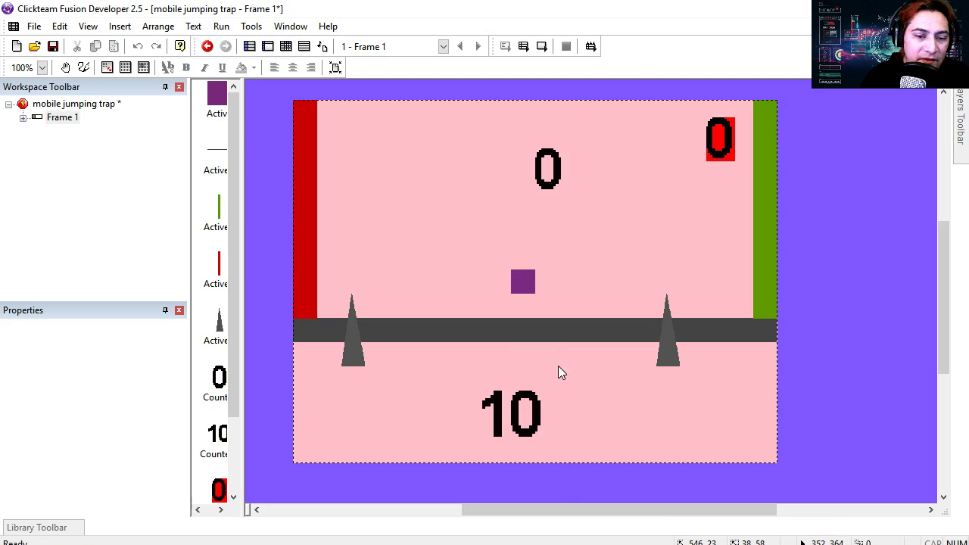
click(555, 336)
double_click(554, 336)
click(930, 533)
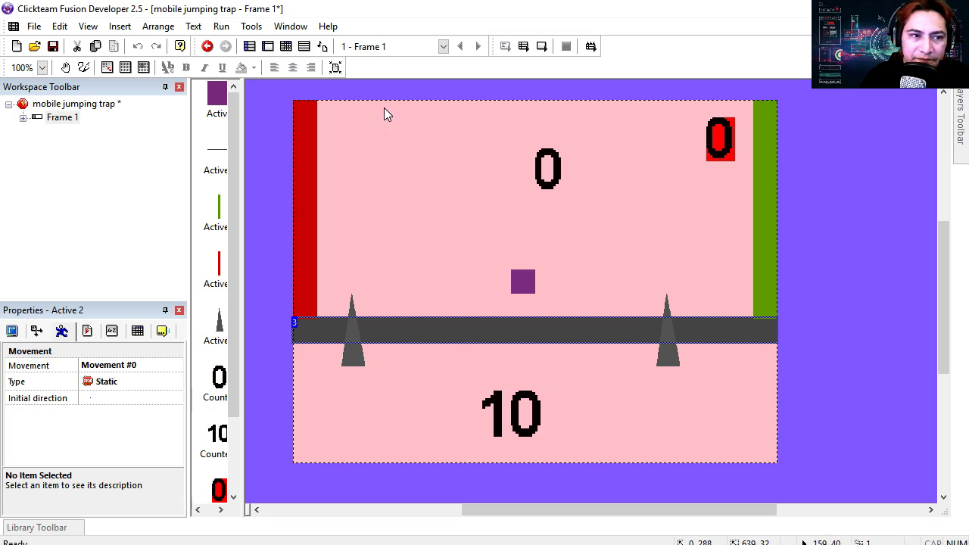
click(286, 46)
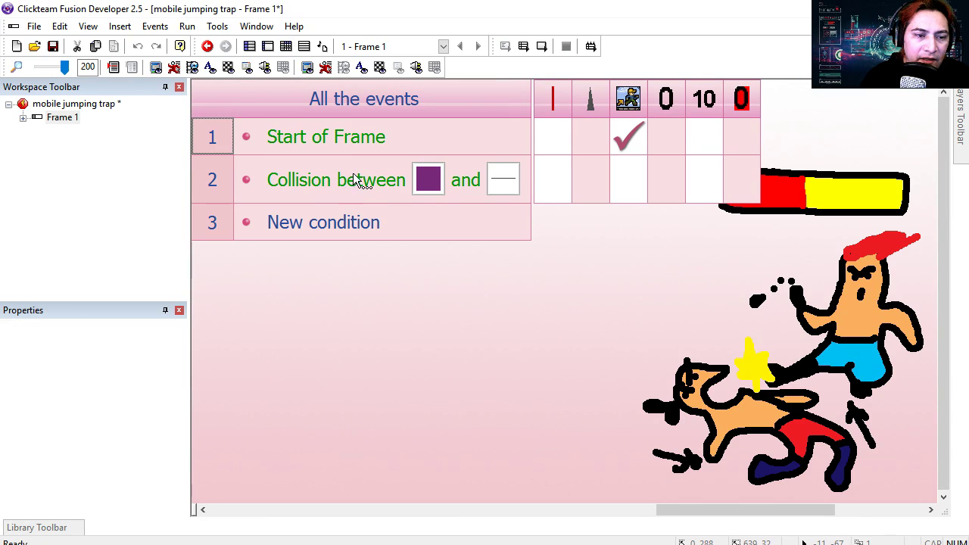
Insert the platform obstacle overlap test as event 2's first condition.
right_click(355, 181)
click(414, 225)
click(642, 262)
mouse_move(726, 322)
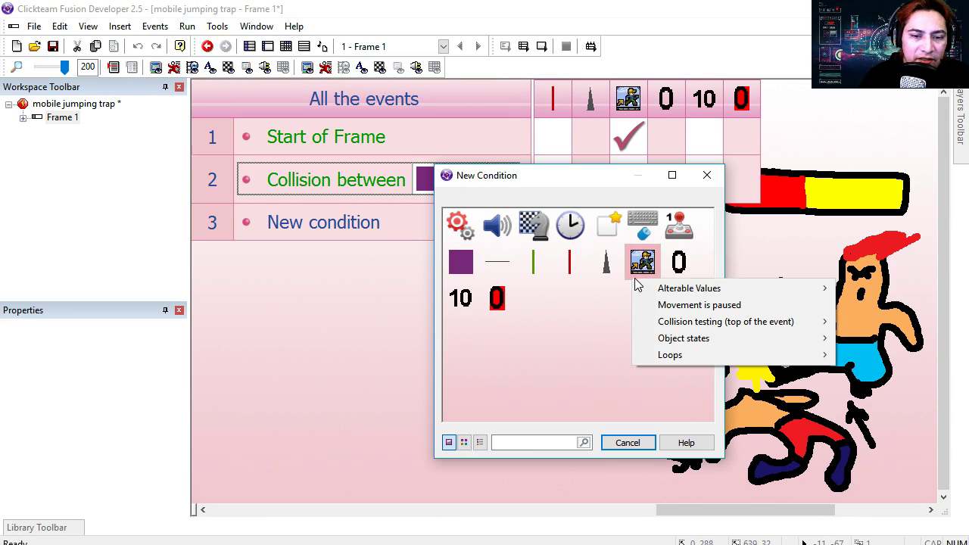
click(581, 325)
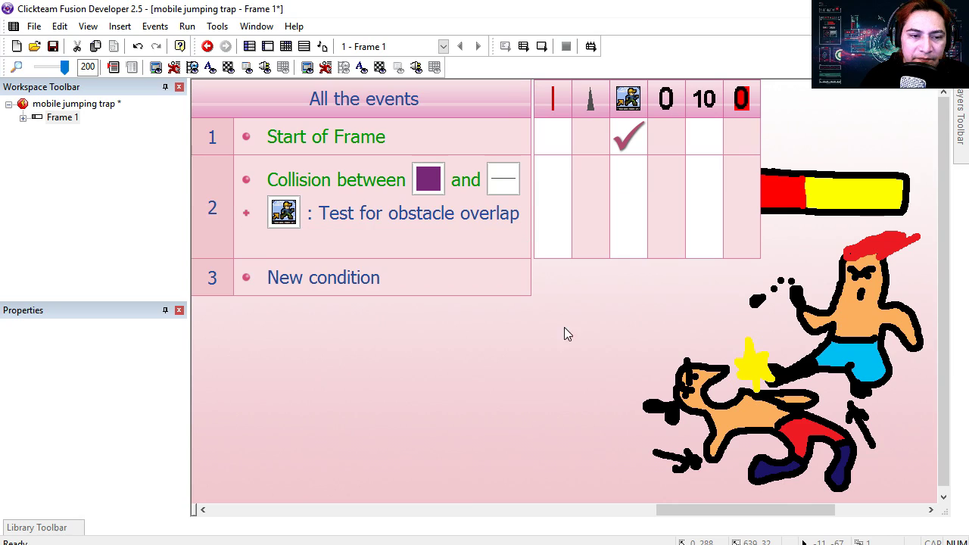
mouse_move(356, 217)
mouse_down()
mouse_move(352, 181)
mouse_move(455, 247)
mouse_move(613, 318)
mouse_up()
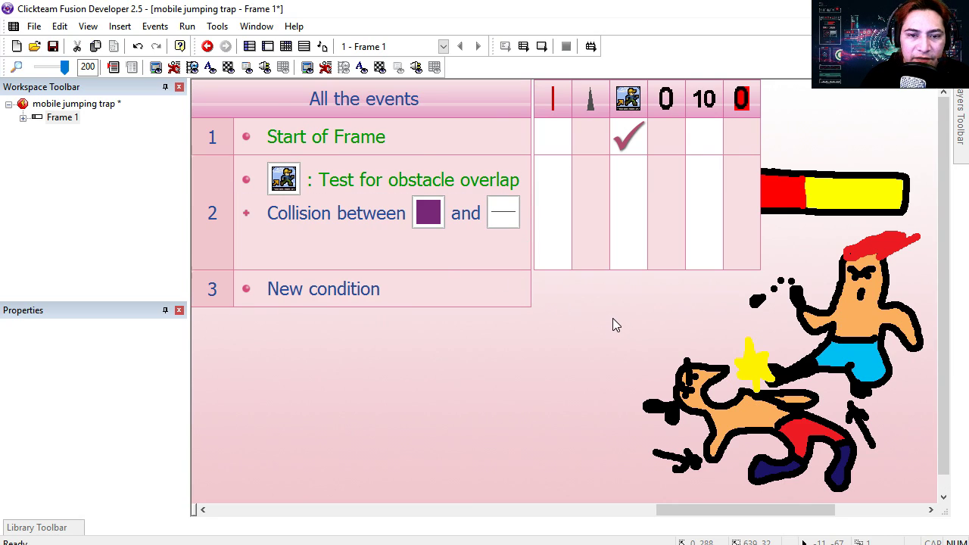
Make the overlapped floor act as an obstacle and test-run the game.
click(633, 231)
mouse_move(678, 353)
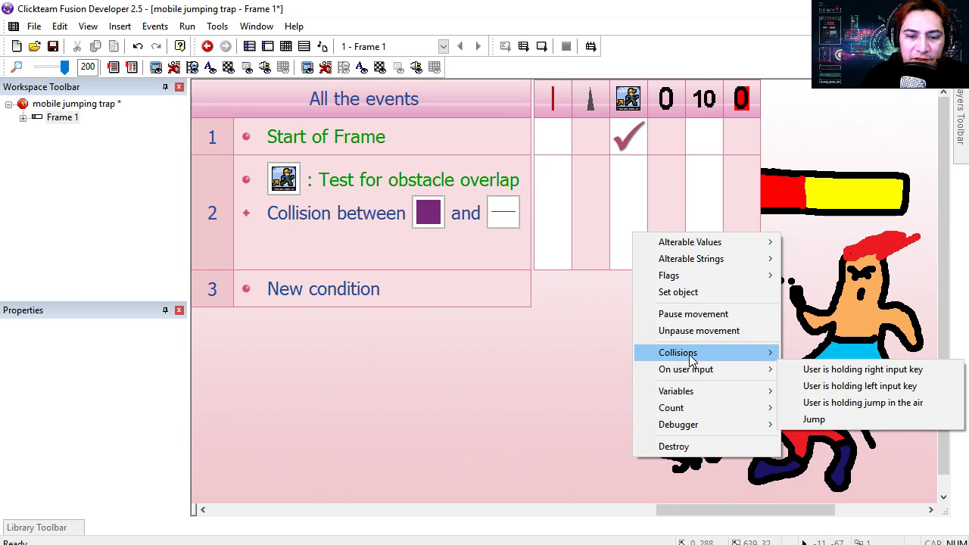
click(565, 353)
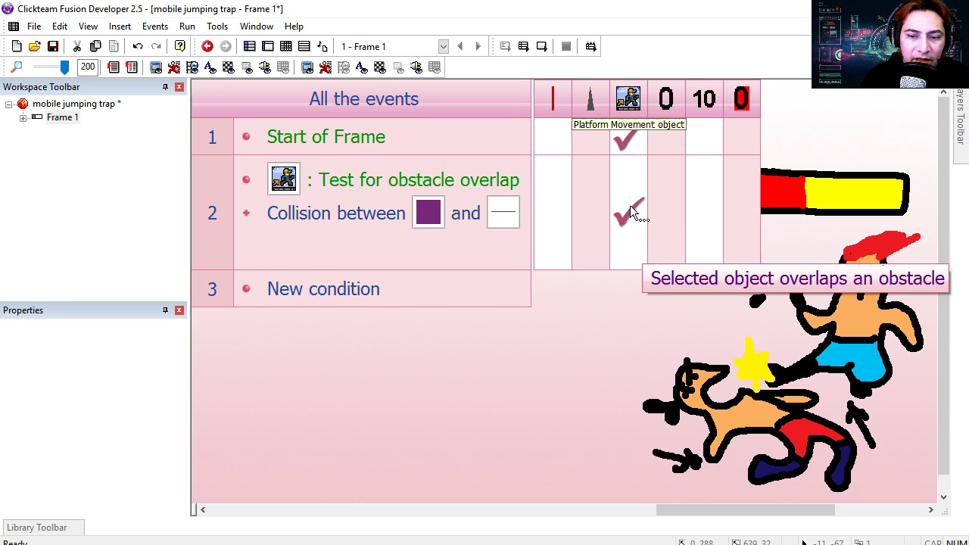
click(542, 46)
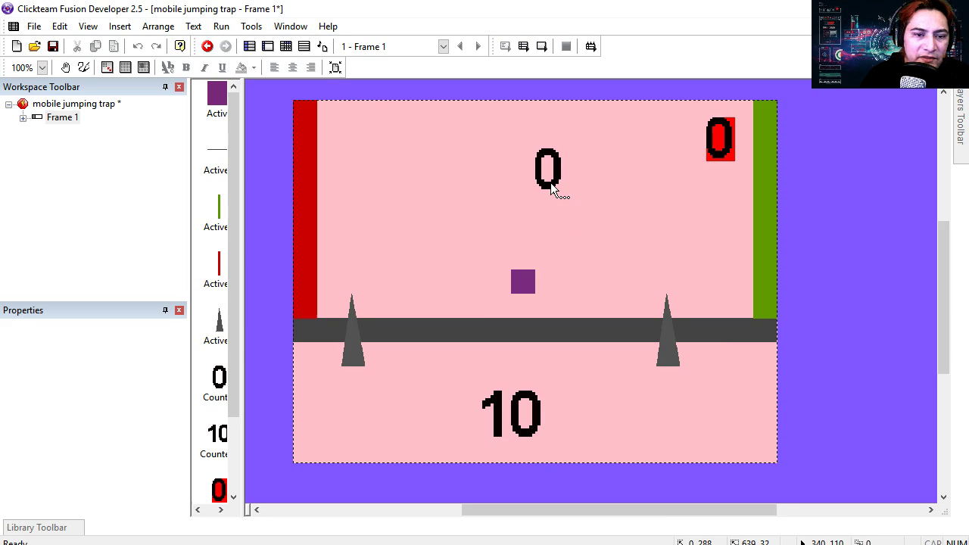
Add event 3 with the condition counter equals 0.
click(552, 187)
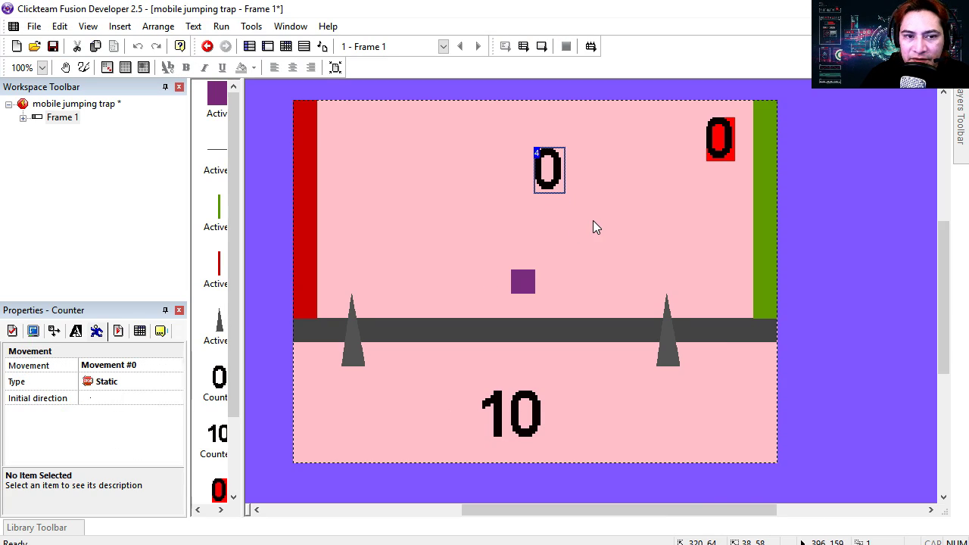
key(ctrl+e)
click(322, 295)
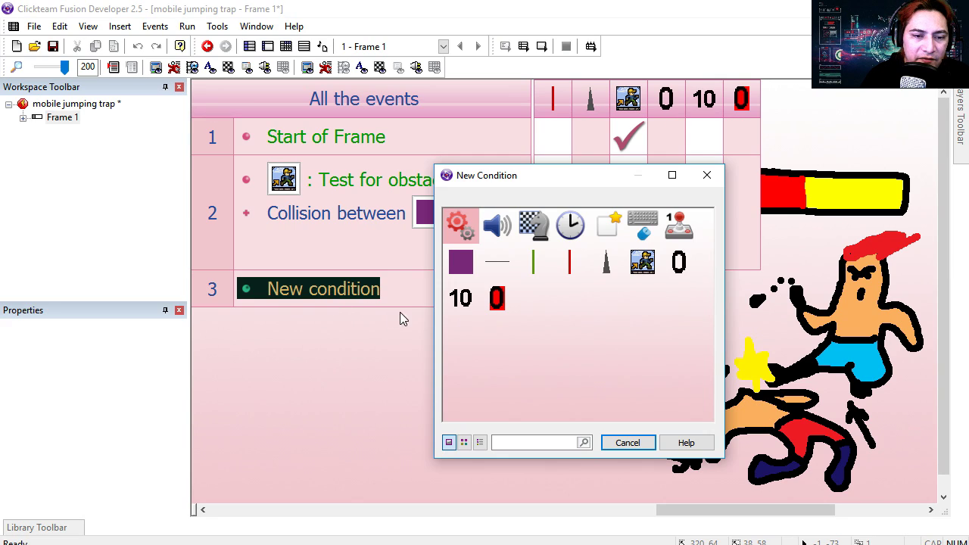
click(678, 262)
click(747, 394)
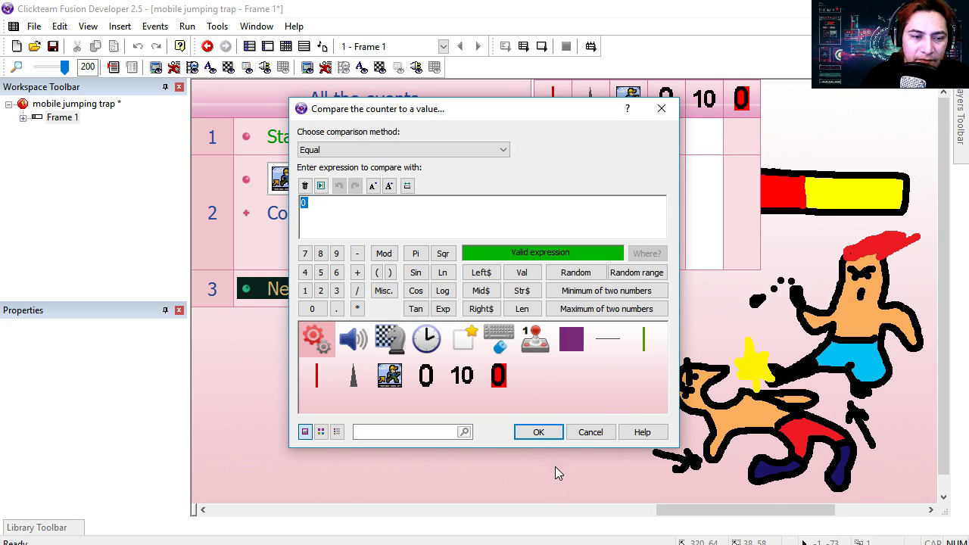
click(539, 433)
Make the block hold the right input key when the counter is 0, and test it.
click(625, 309)
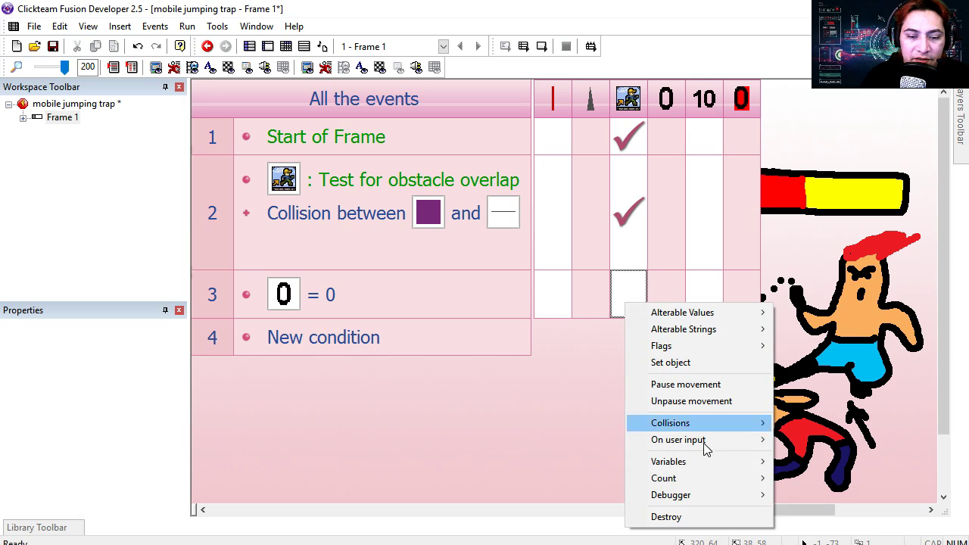
mouse_move(679, 440)
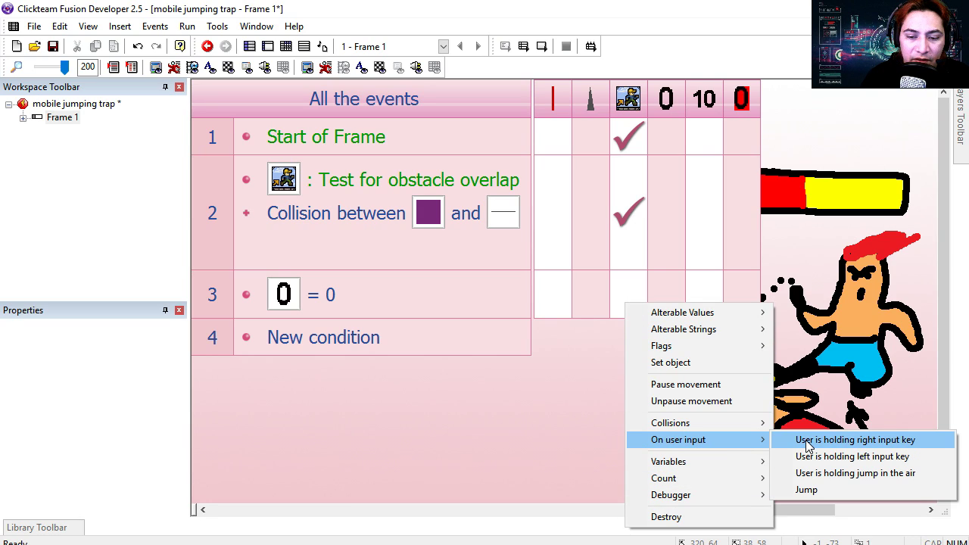
click(807, 445)
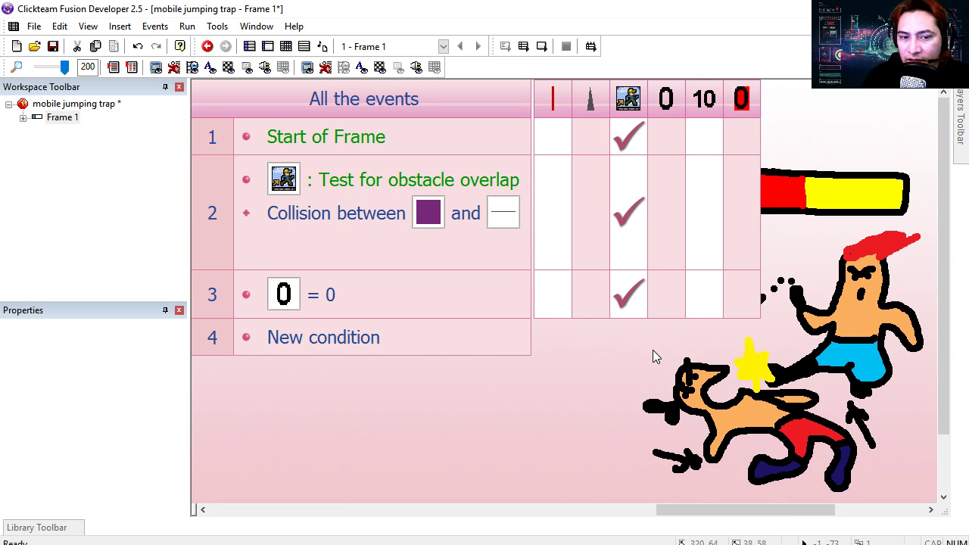
click(523, 46)
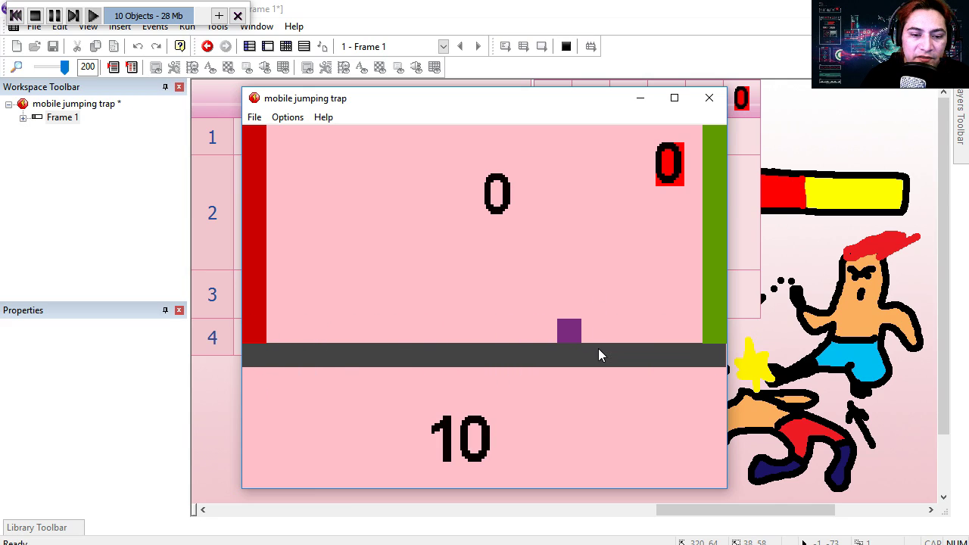
click(709, 97)
Set event 4's counter comparison to 1 and give it an On user input block action.
double_click(335, 356)
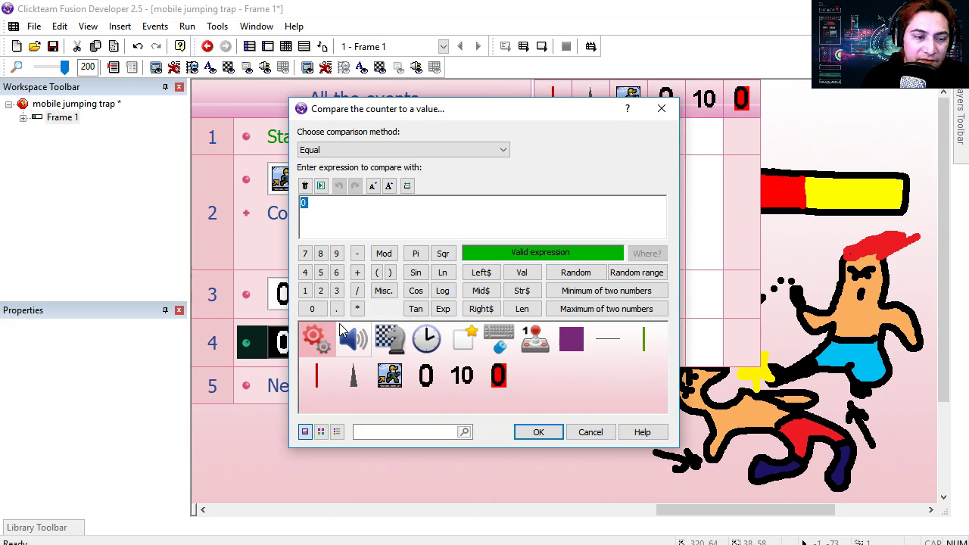
click(304, 291)
click(541, 432)
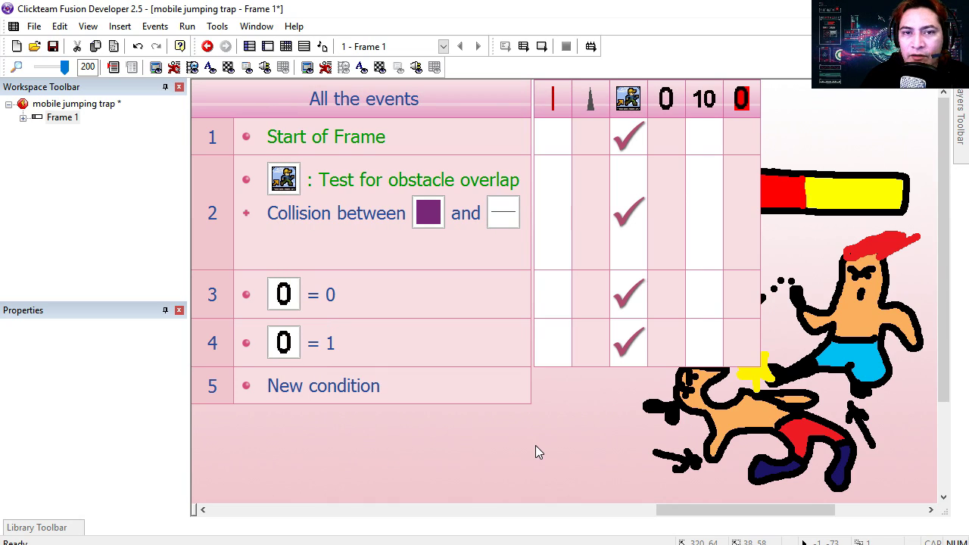
click(630, 356)
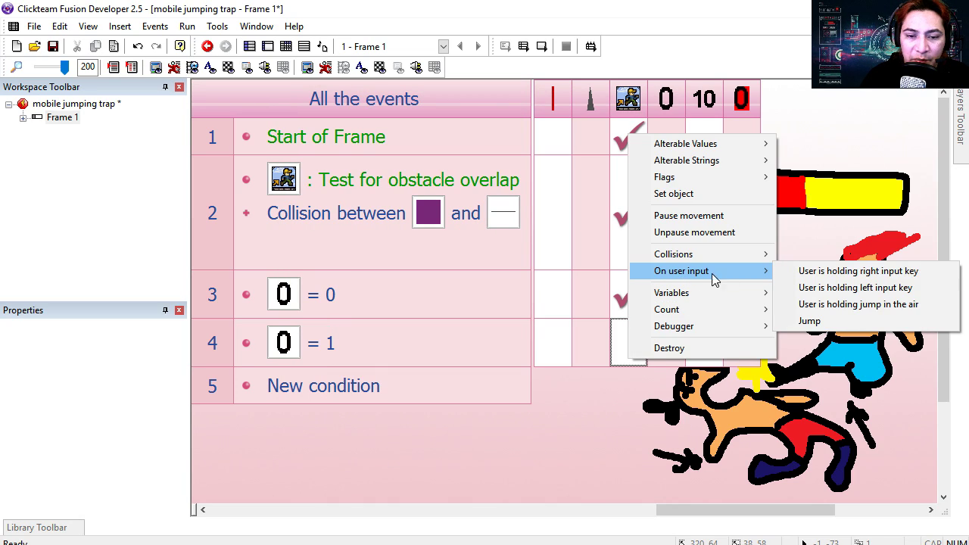
click(829, 294)
scroll(636, 343, down, 1)
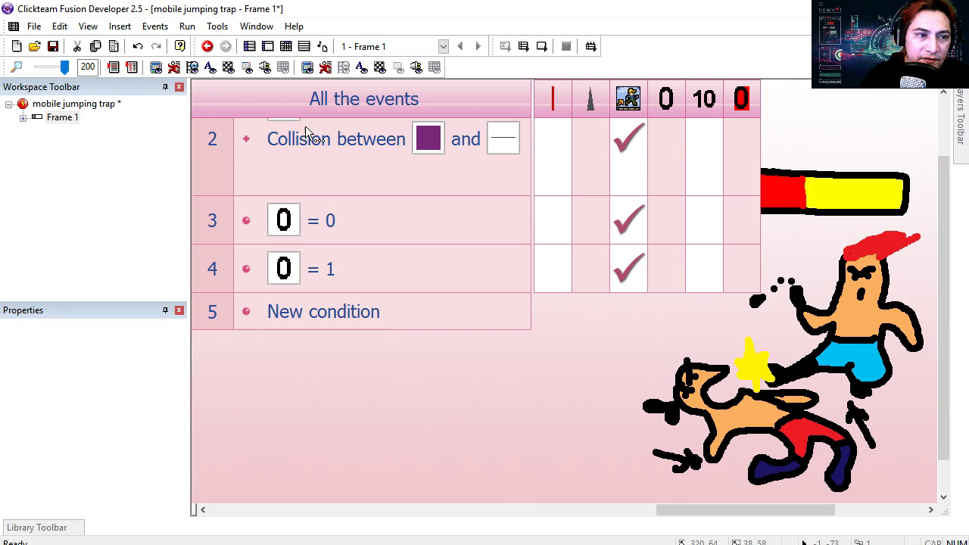
click(267, 47)
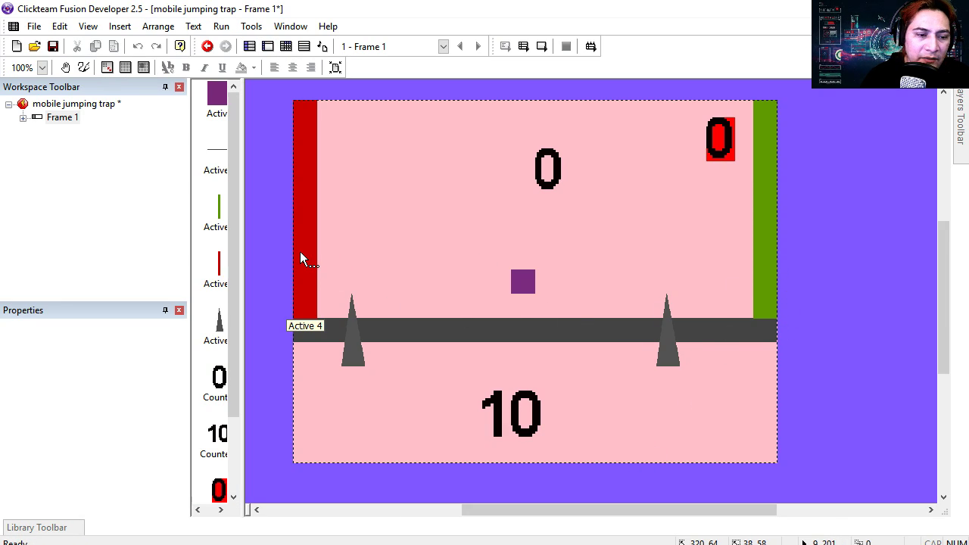
key(ctrl+e)
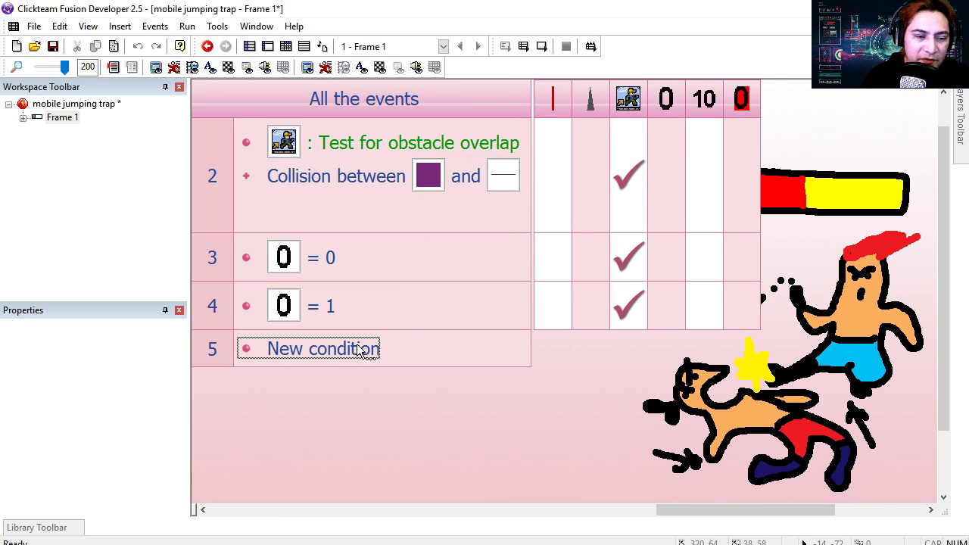
Add event 5: obstacle overlap plus purple block colliding with the green wall.
click(369, 349)
click(643, 262)
mouse_move(729, 316)
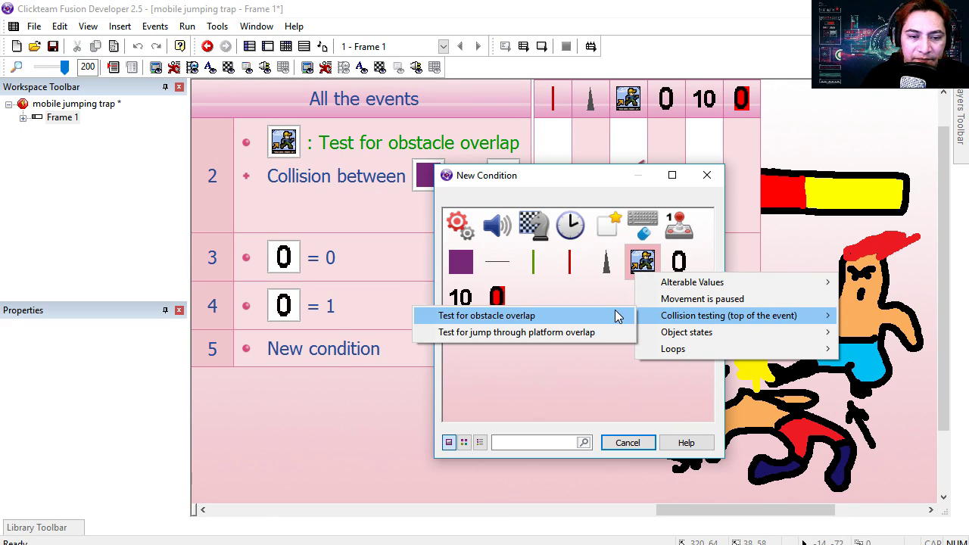
click(615, 316)
right_click(375, 366)
click(426, 403)
click(460, 261)
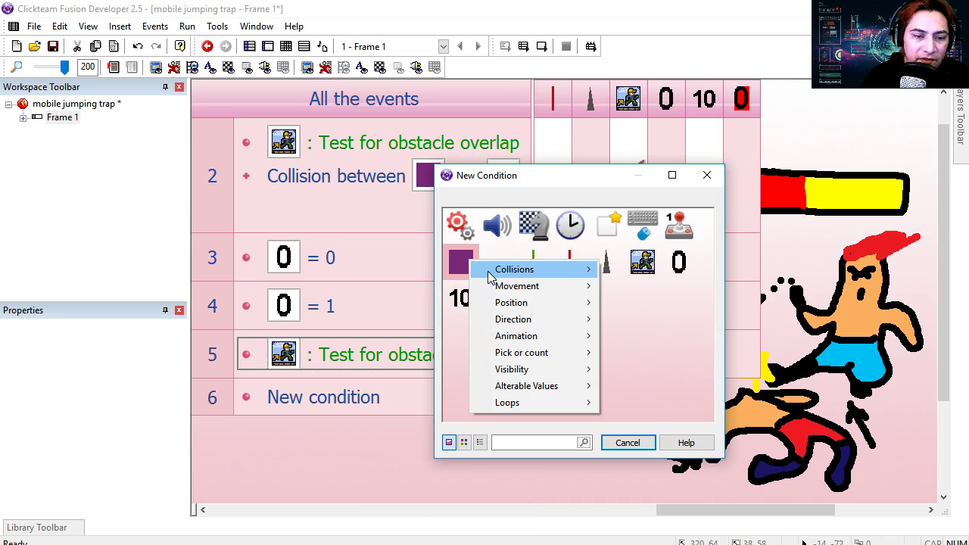
click(635, 274)
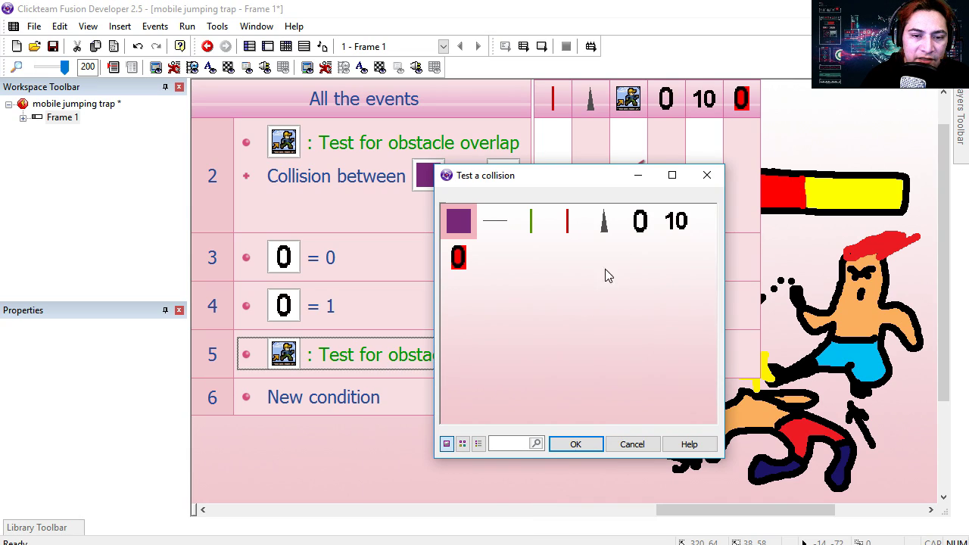
double_click(540, 230)
Set the counter to 1 in event 5 and check it in a test run.
right_click(671, 433)
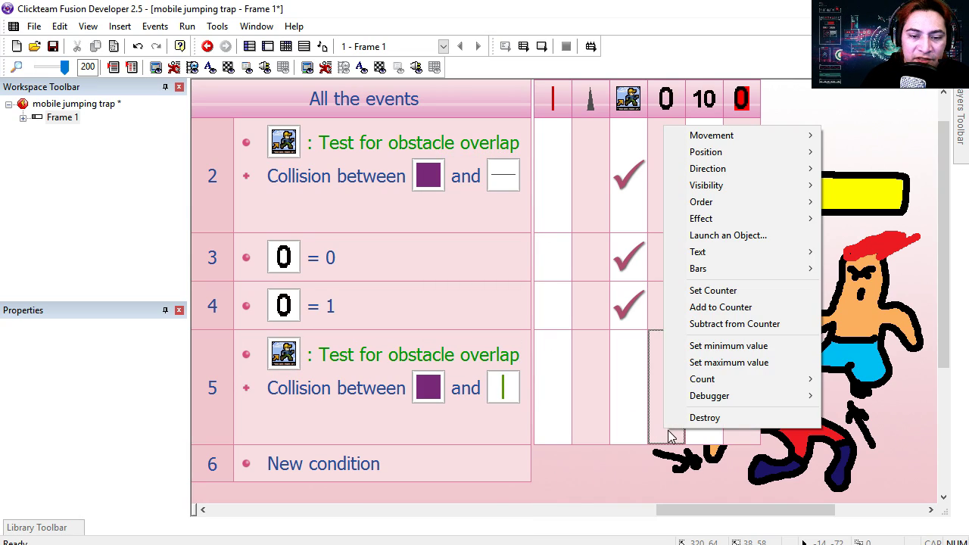
click(708, 288)
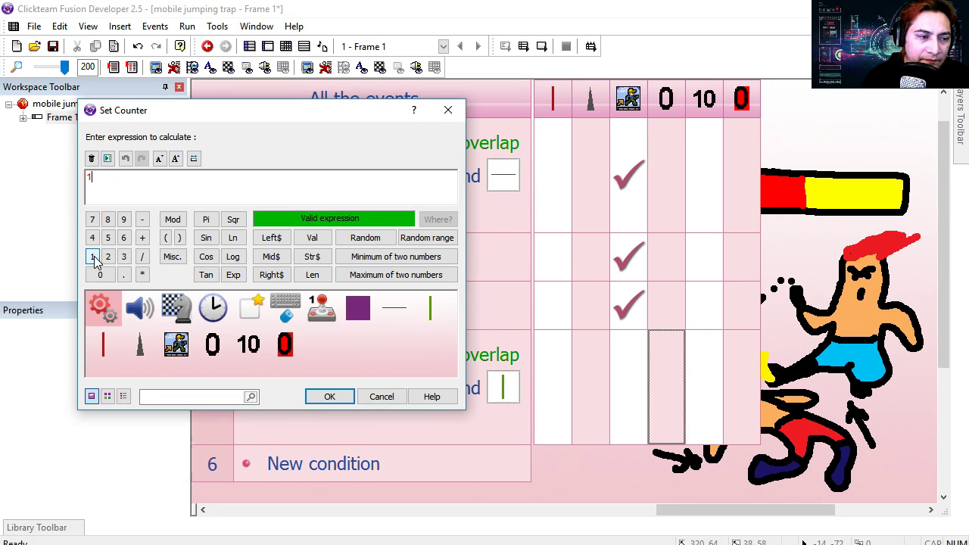
click(335, 395)
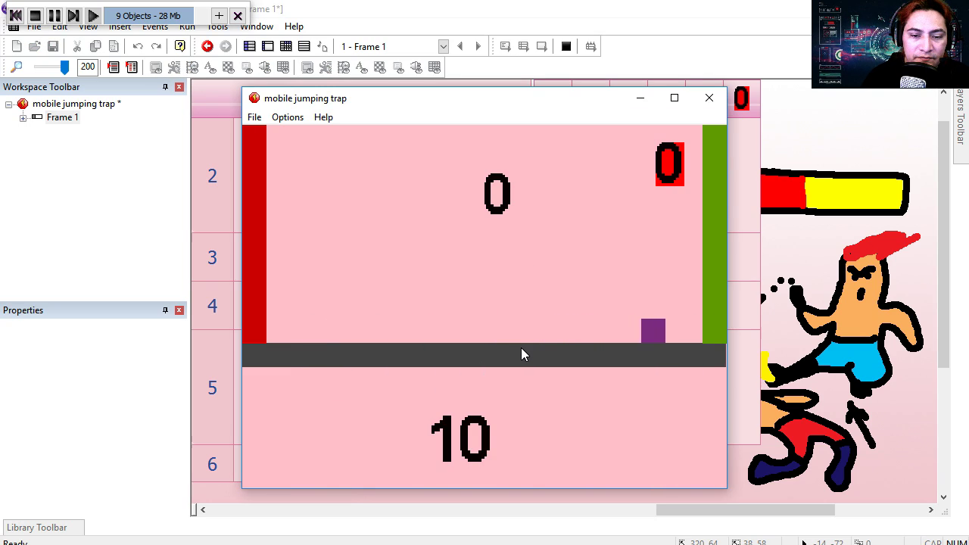
click(709, 98)
scroll(227, 364, down, 2)
Duplicate event 5 as event 6 and change its collision object to the red wall.
click(281, 330)
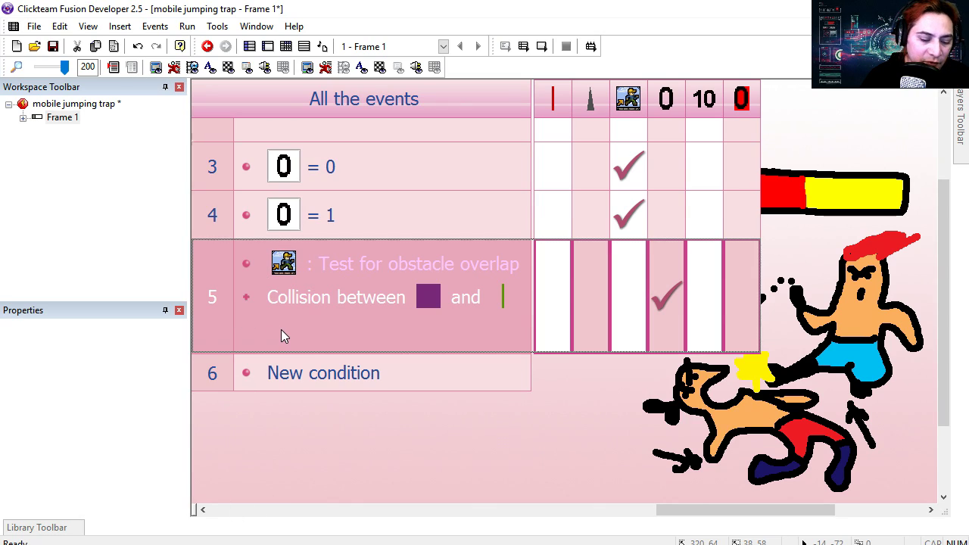
key(ctrl+c)
key(ctrl+v)
double_click(498, 412)
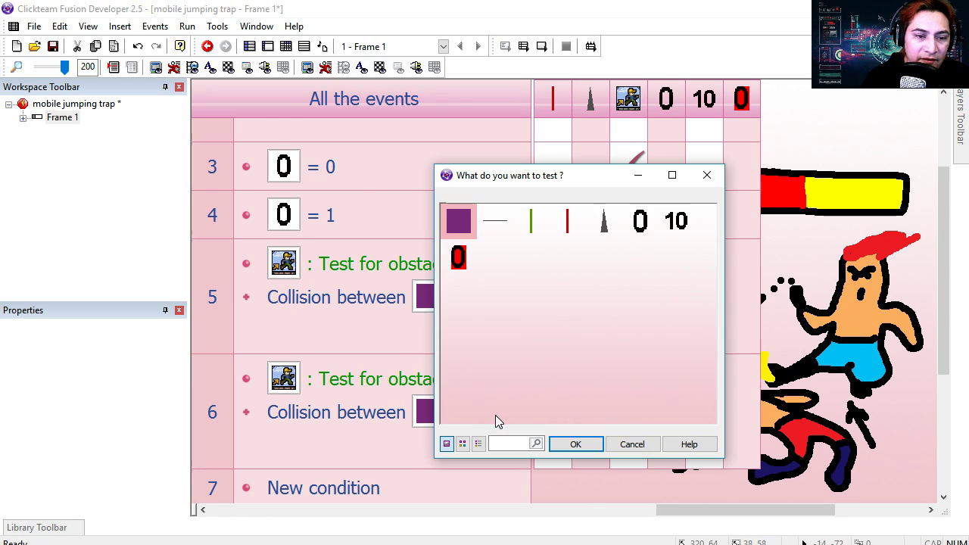
double_click(532, 223)
scroll(530, 458, down, 2)
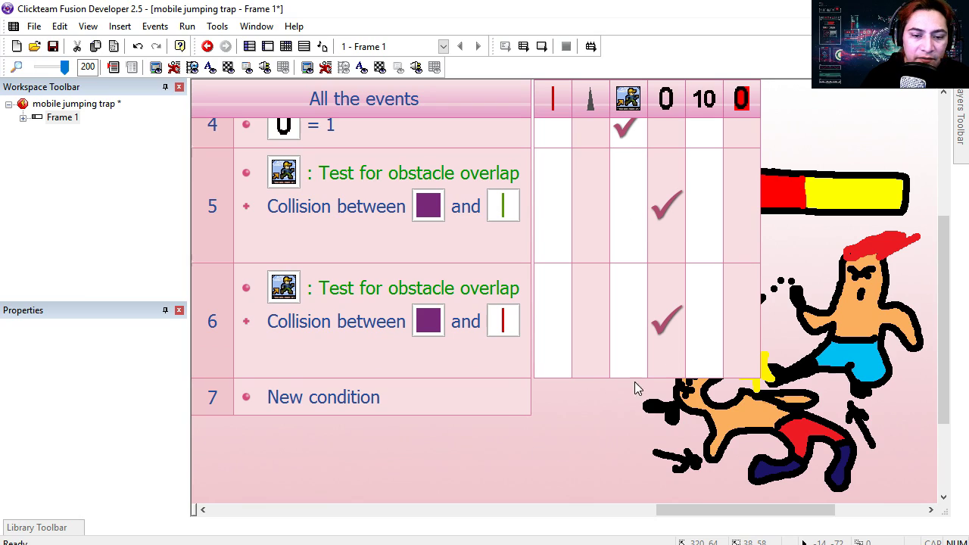
Change event 6's counter value to 0 and test both walls in a run.
right_click(679, 324)
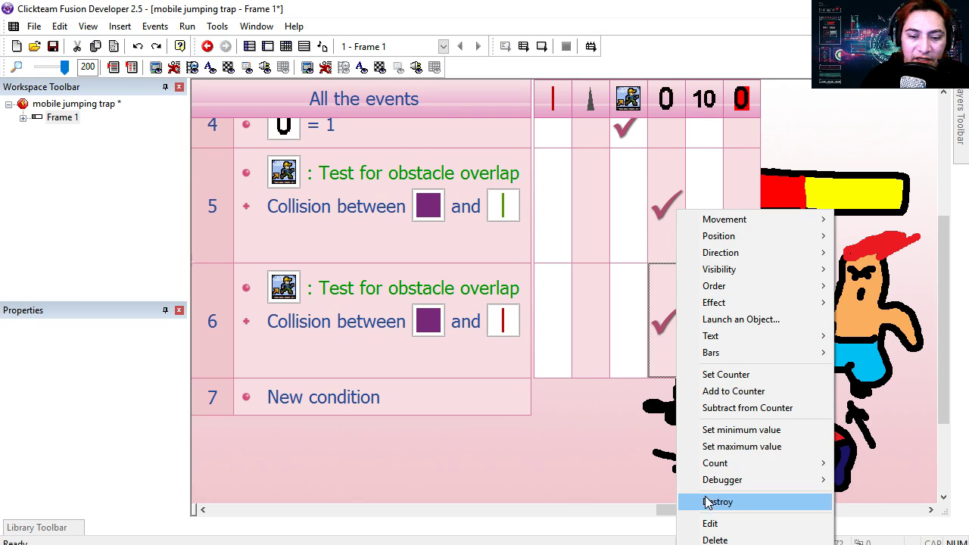
click(716, 524)
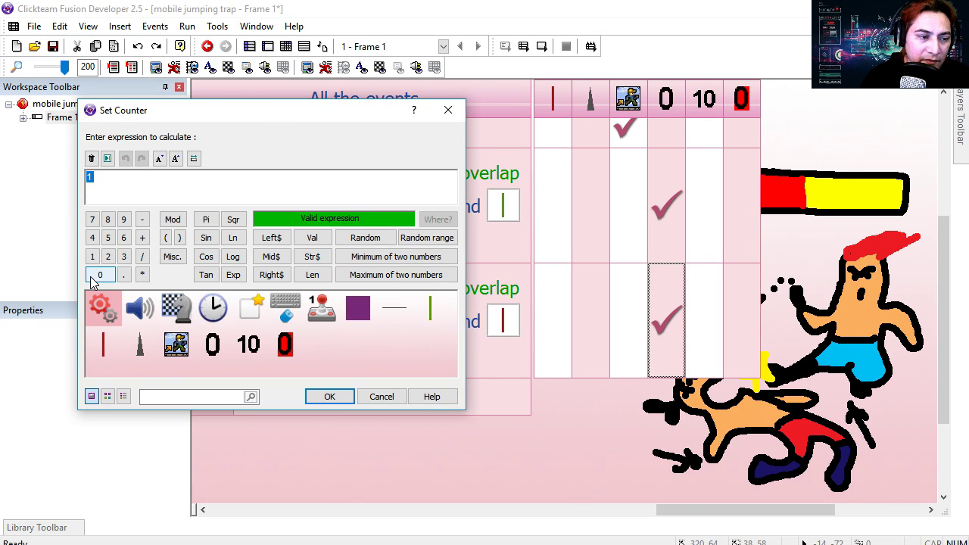
click(345, 395)
key(F8)
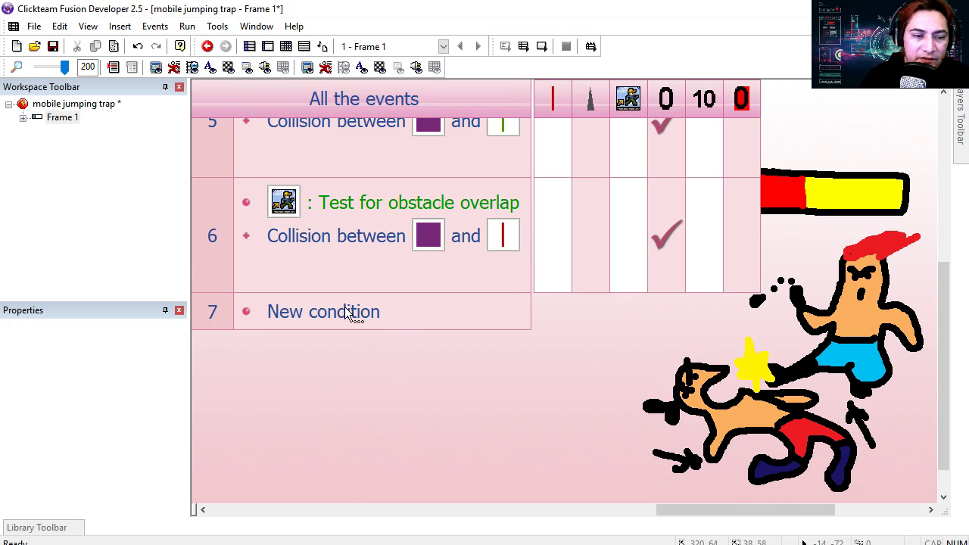
click(349, 312)
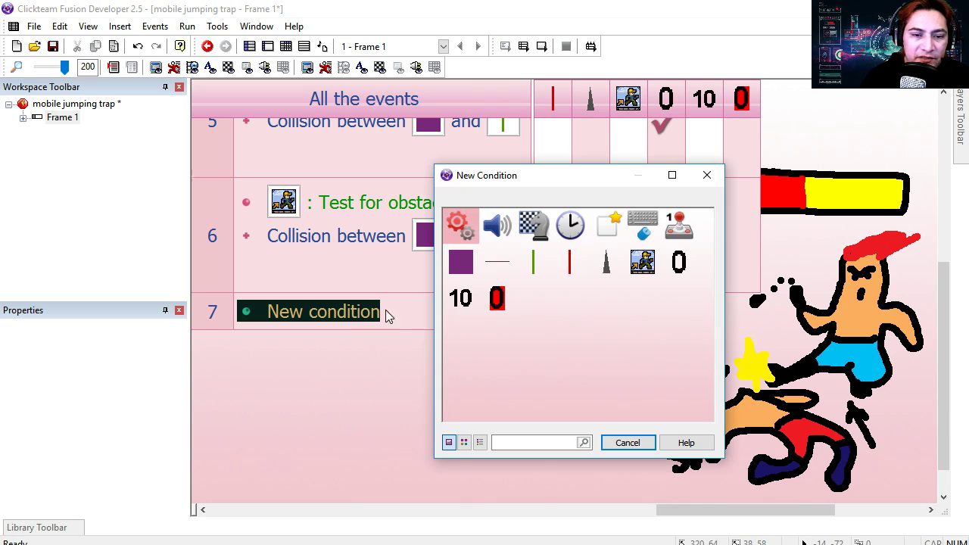
Add a single left-click condition that makes the block jump.
click(649, 230)
click(552, 291)
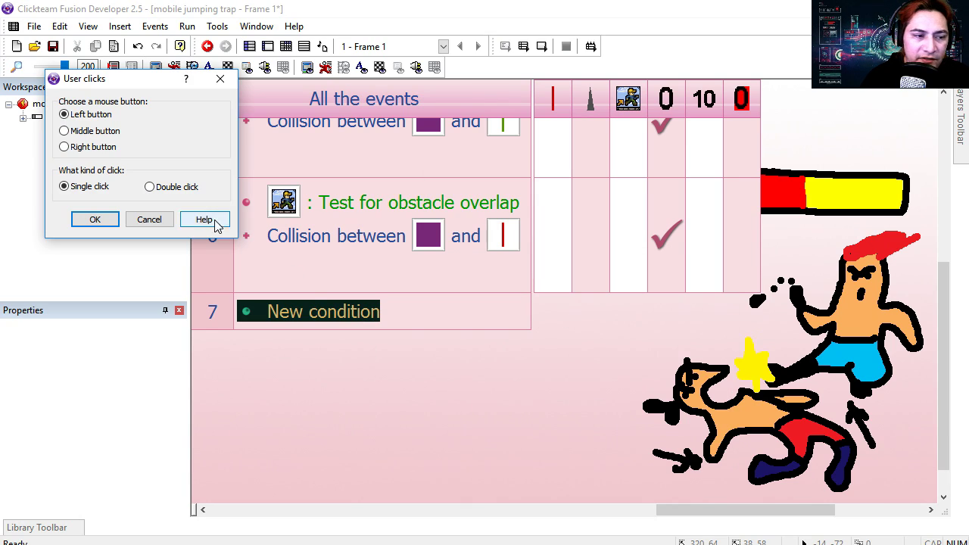
click(95, 220)
click(627, 323)
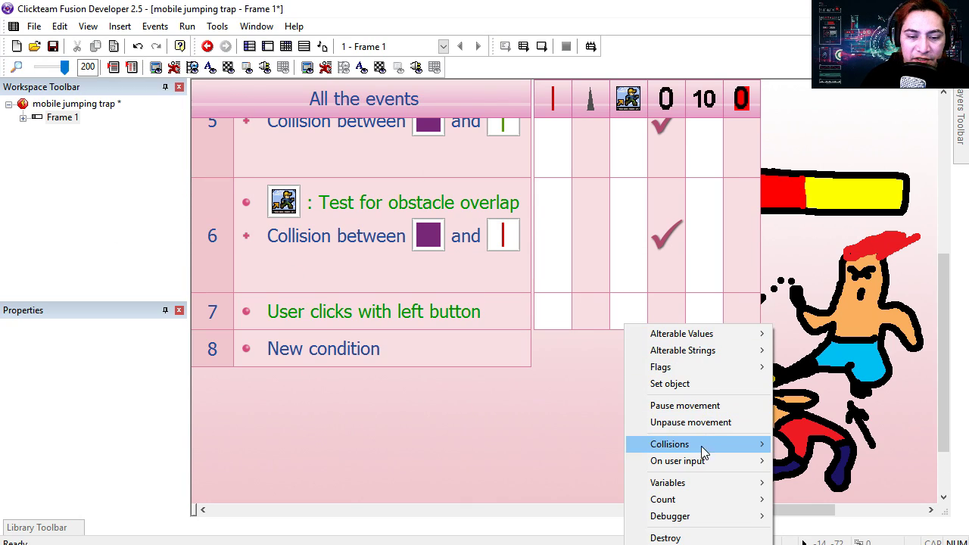
click(823, 511)
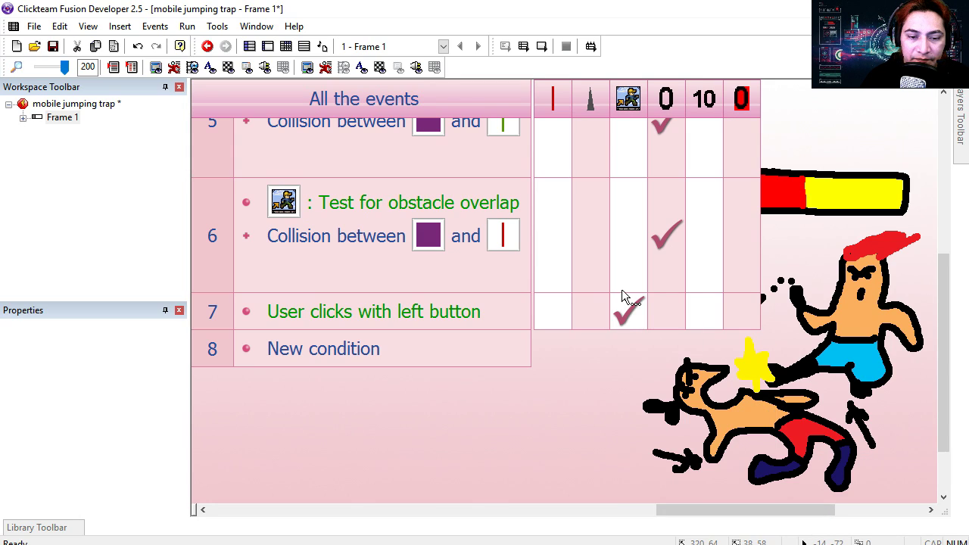
Run the game and click to make the block jump twice.
key(F8)
click(533, 342)
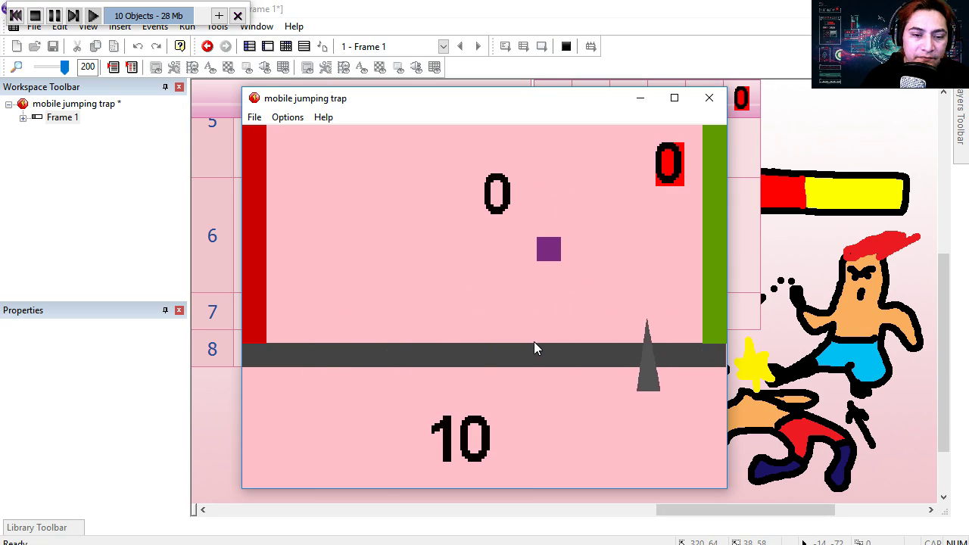
click(647, 351)
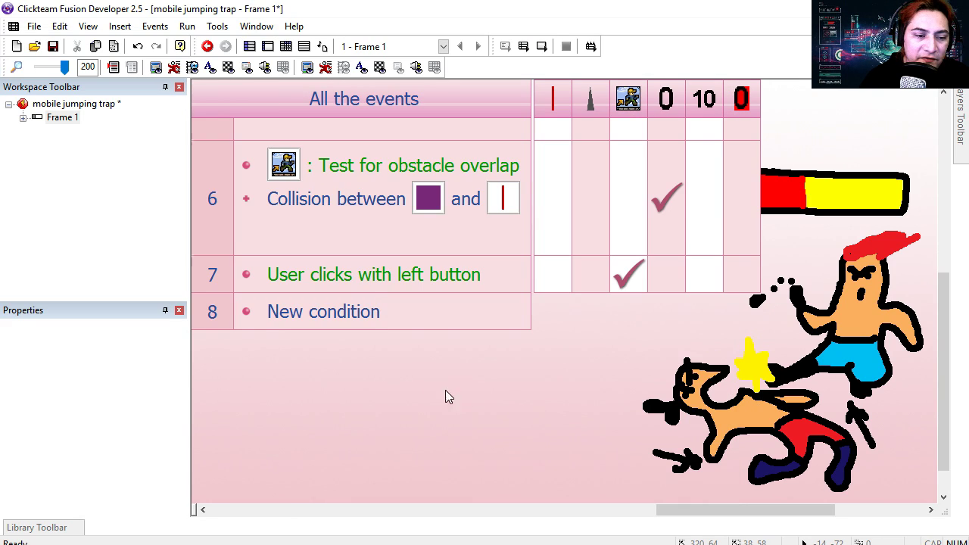
Add a spike condition testing for leaving the play area left or right.
click(368, 312)
click(596, 274)
mouse_move(638, 316)
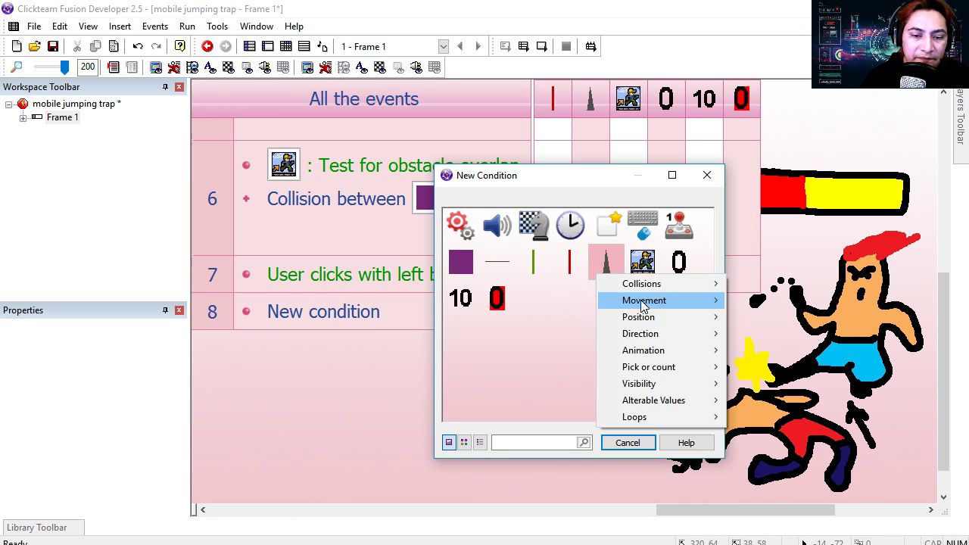
click(748, 318)
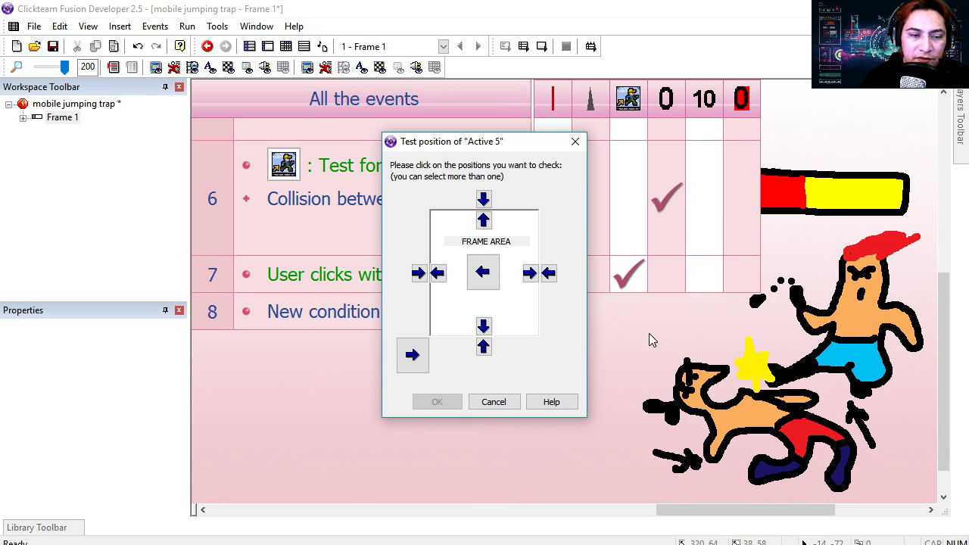
click(530, 274)
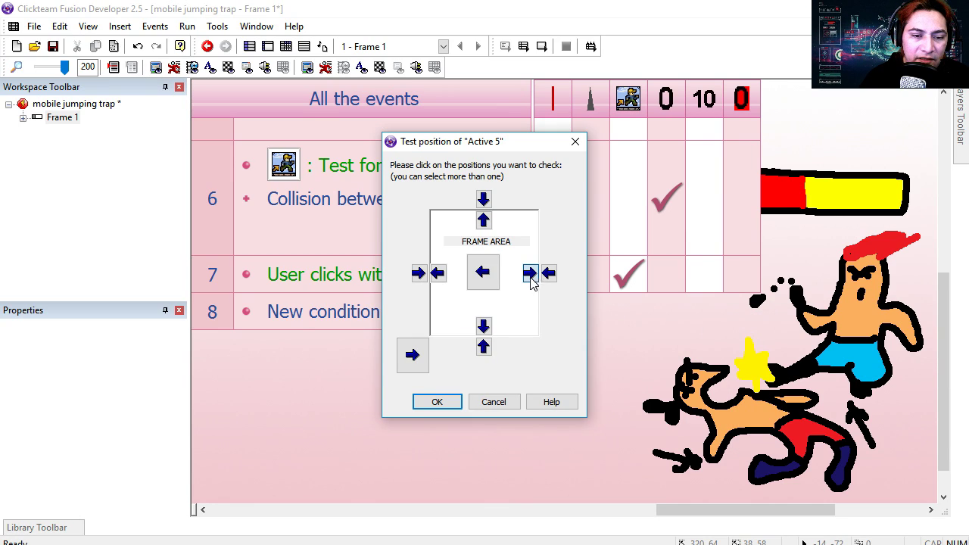
click(447, 402)
Make the spike wrap around the play area, then test-run with jumps.
click(595, 354)
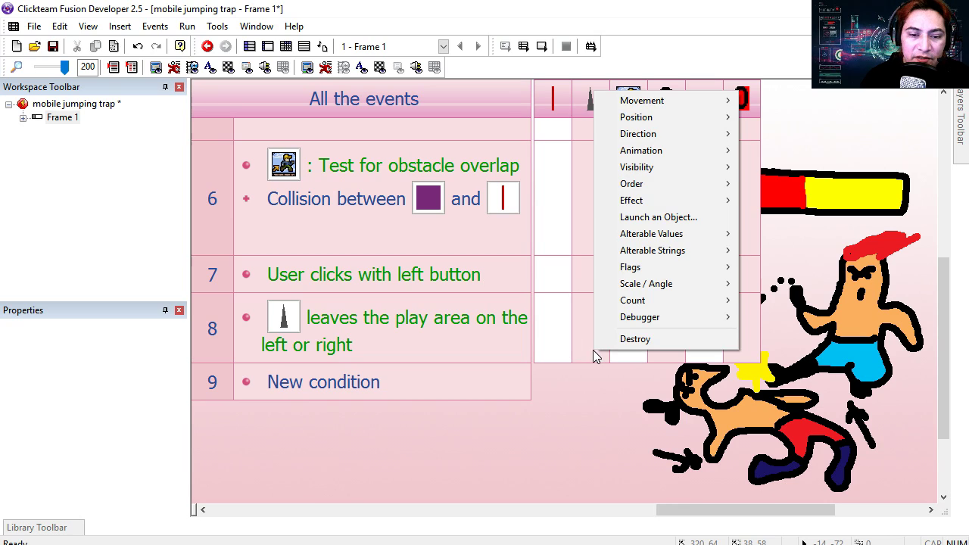
mouse_move(643, 100)
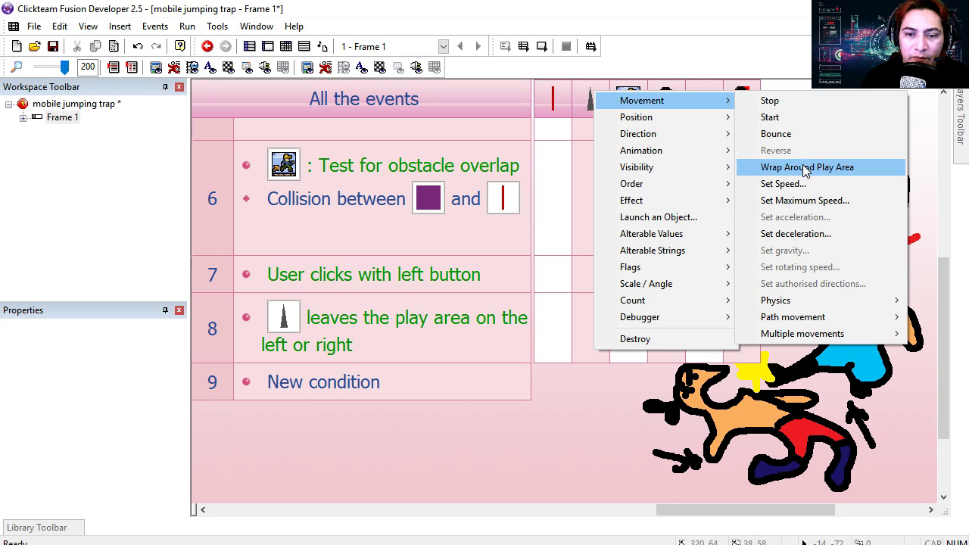
click(819, 179)
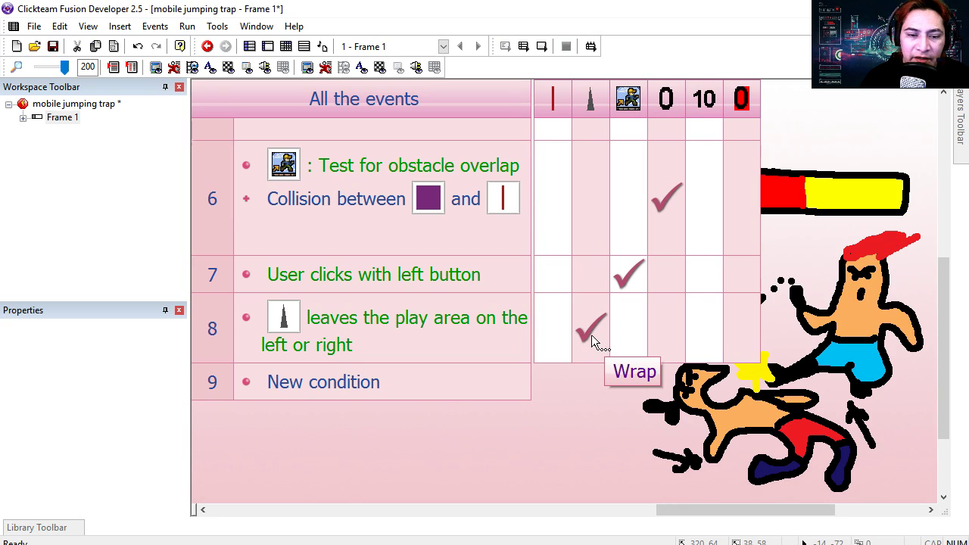
key(F8)
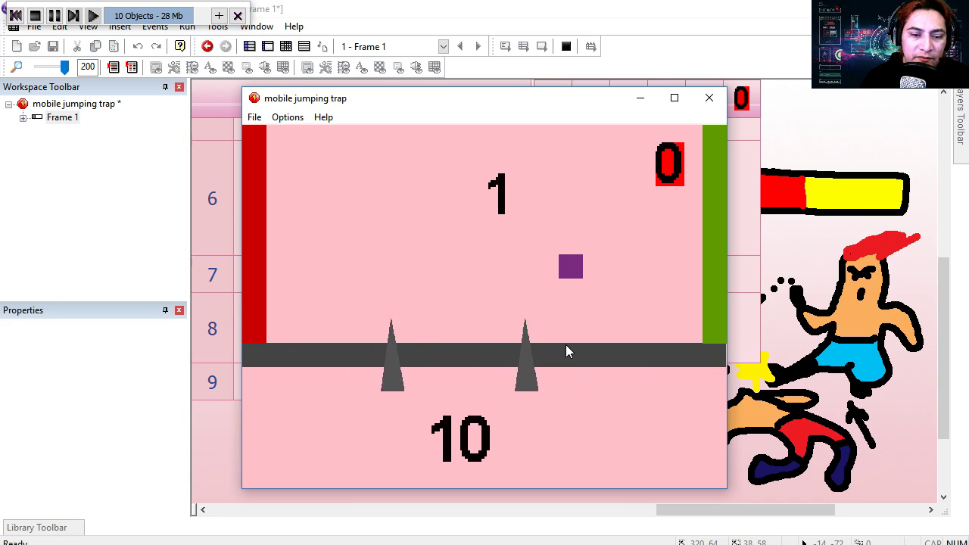
click(556, 341)
click(503, 335)
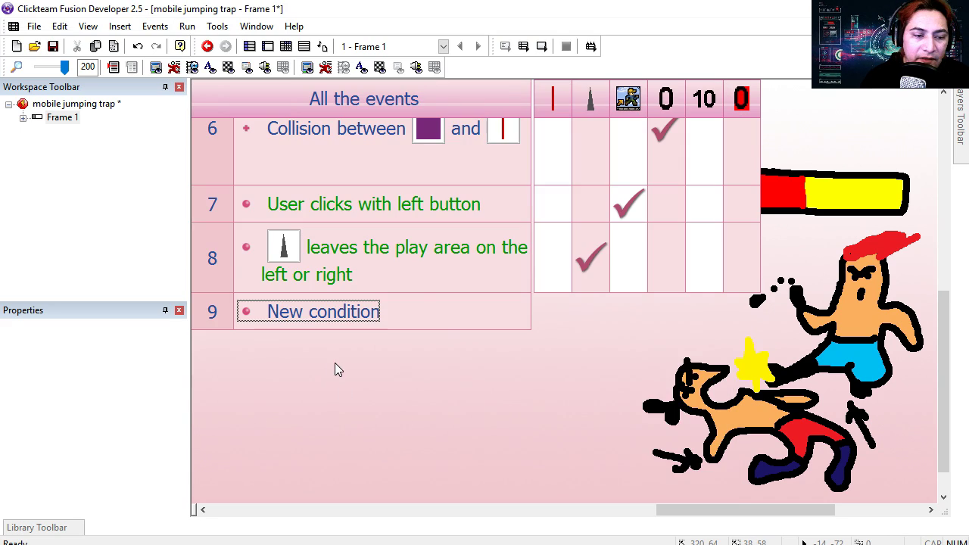
click(323, 311)
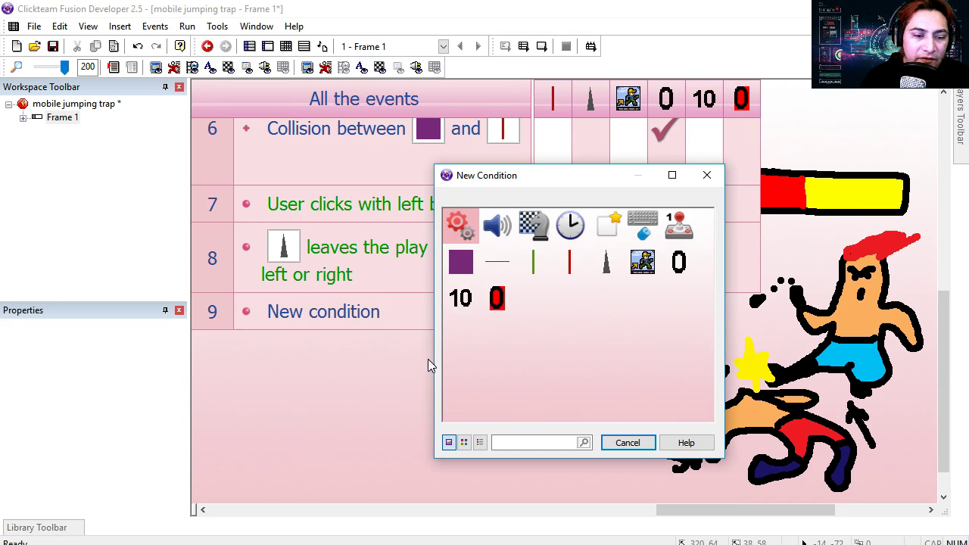
Make event 9 test obstacle overlap, placed above the purple block colliding with a spike.
click(464, 281)
click(619, 288)
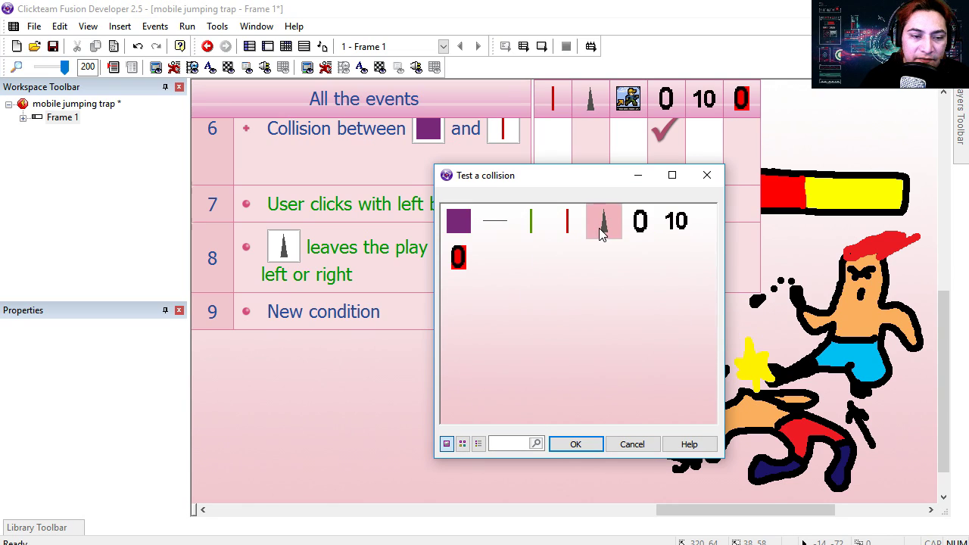
click(602, 227)
right_click(374, 320)
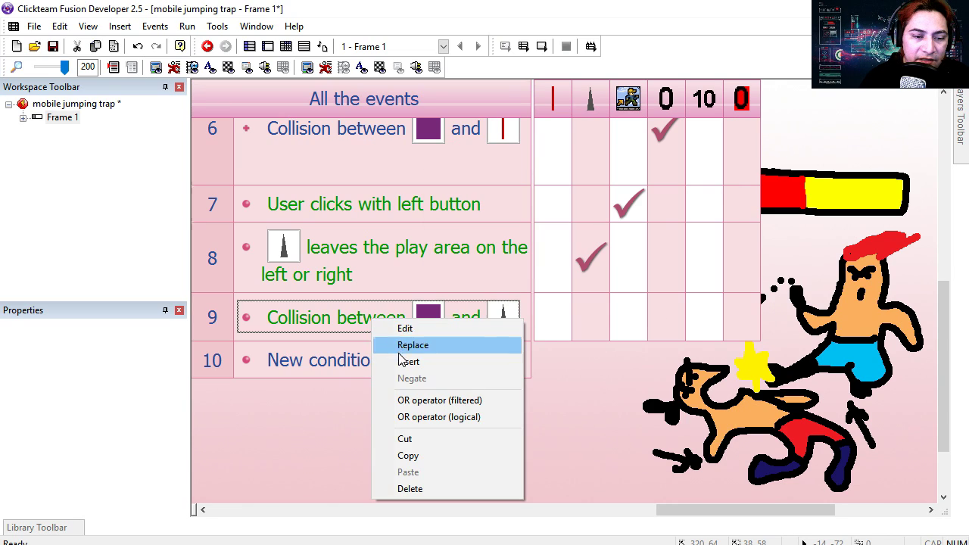
click(405, 361)
click(643, 279)
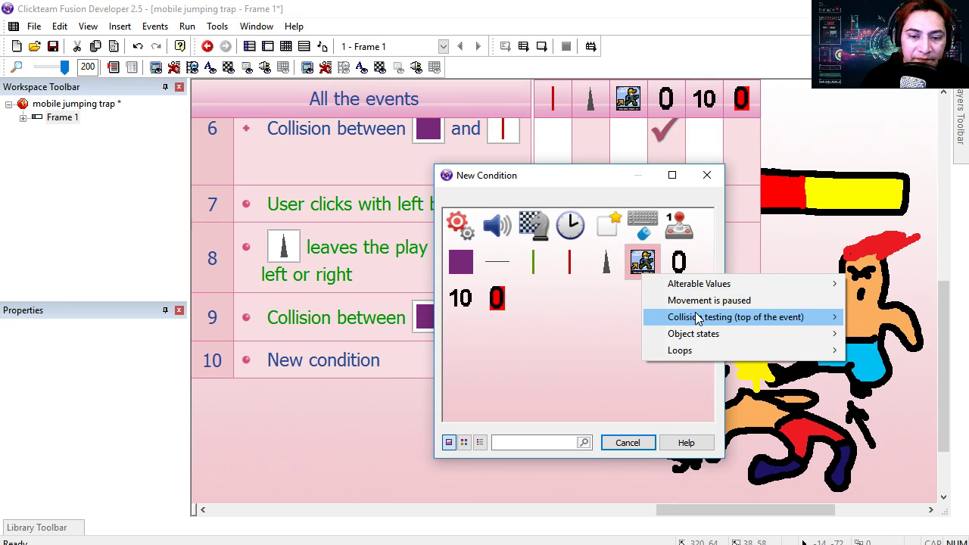
click(621, 315)
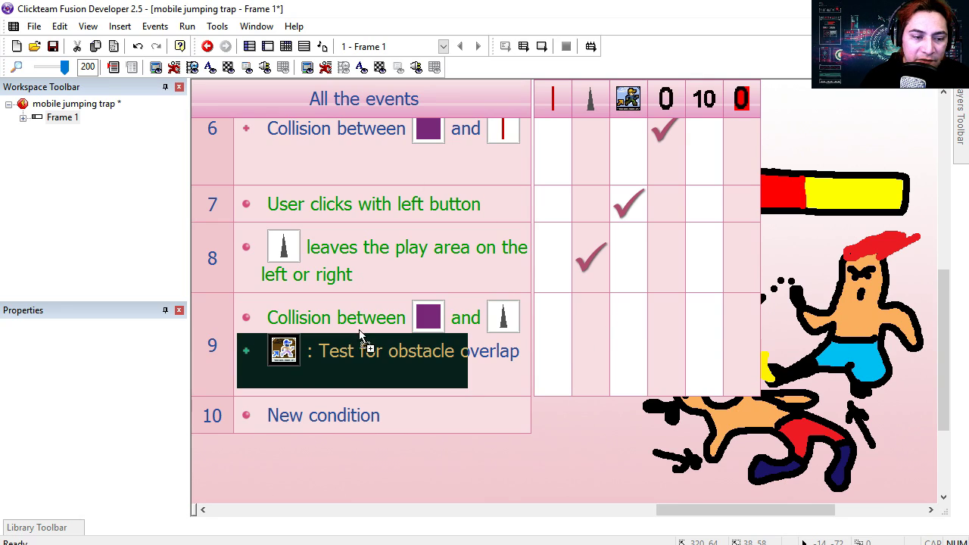
drag(365, 352, 363, 318)
Give event 9 a Restart the game action and test-run the game.
right_click(602, 375)
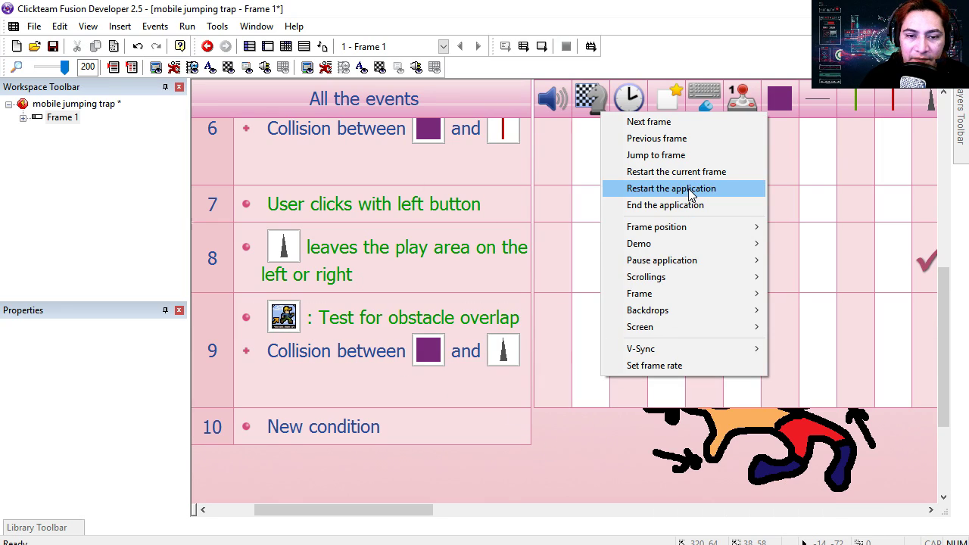
click(674, 172)
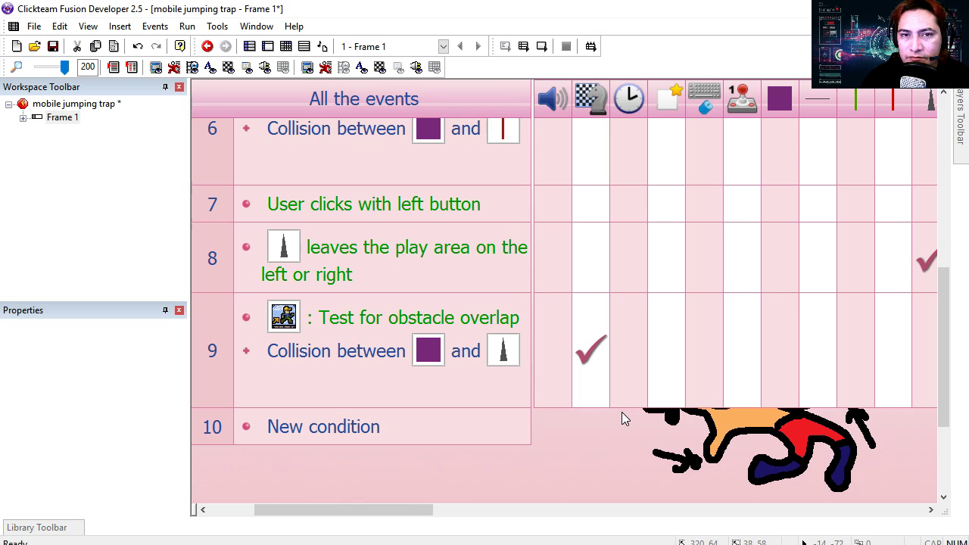
key(F7)
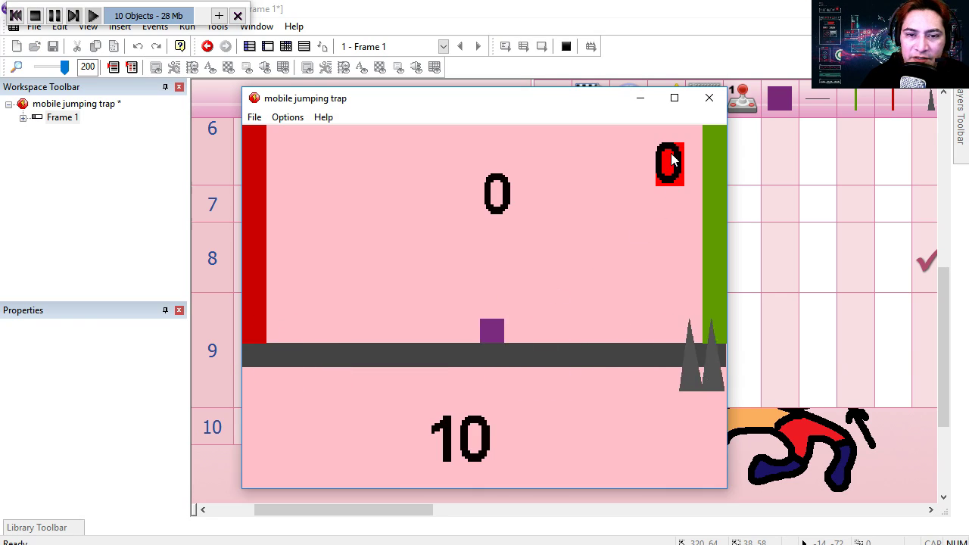
key(alt+F4)
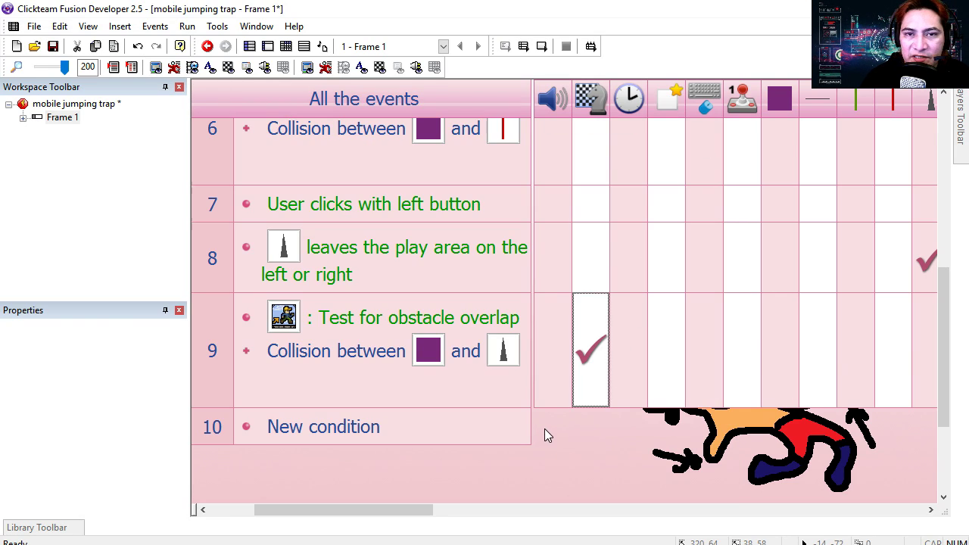
click(379, 427)
Create an Always event in row 10 setting spike speed to value("Counter 2").
click(459, 229)
click(491, 236)
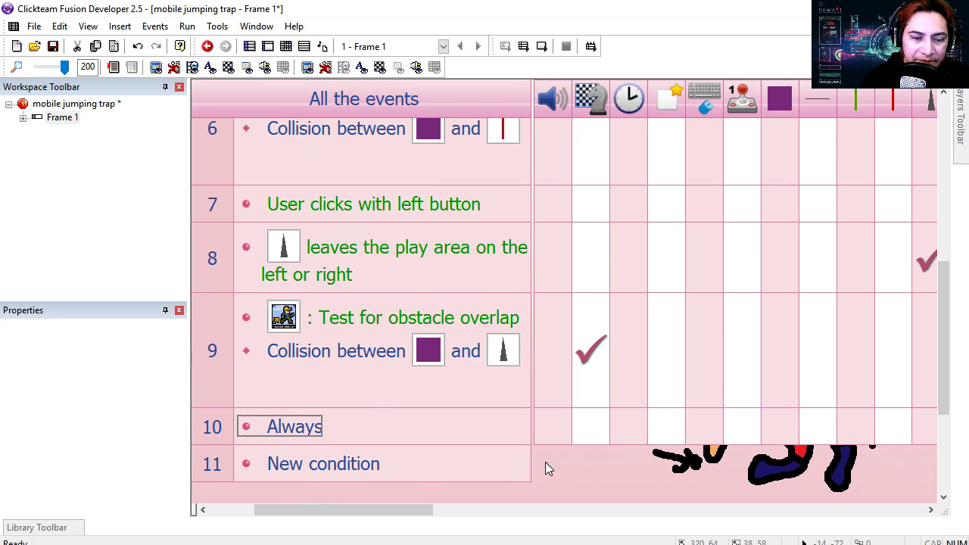
key(ctrl+m)
click(536, 413)
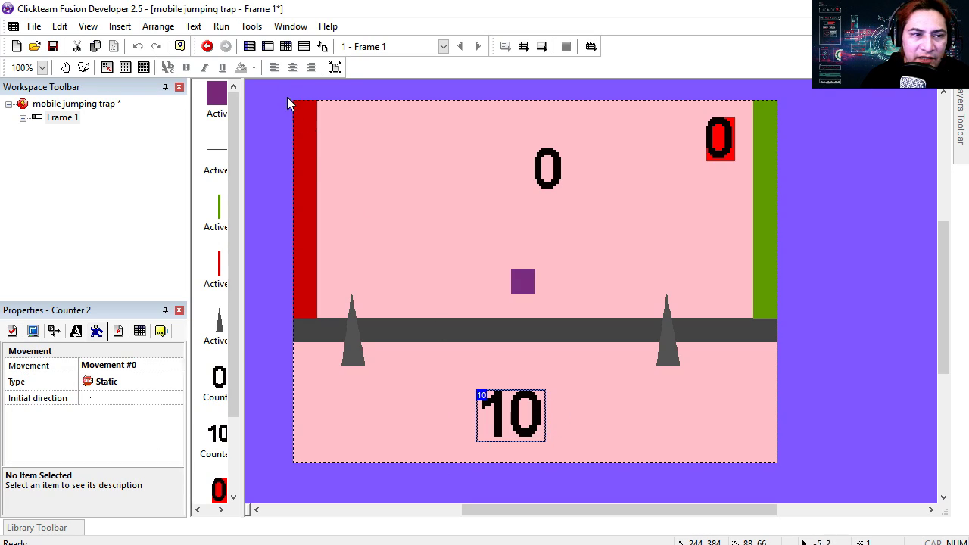
click(285, 47)
click(593, 324)
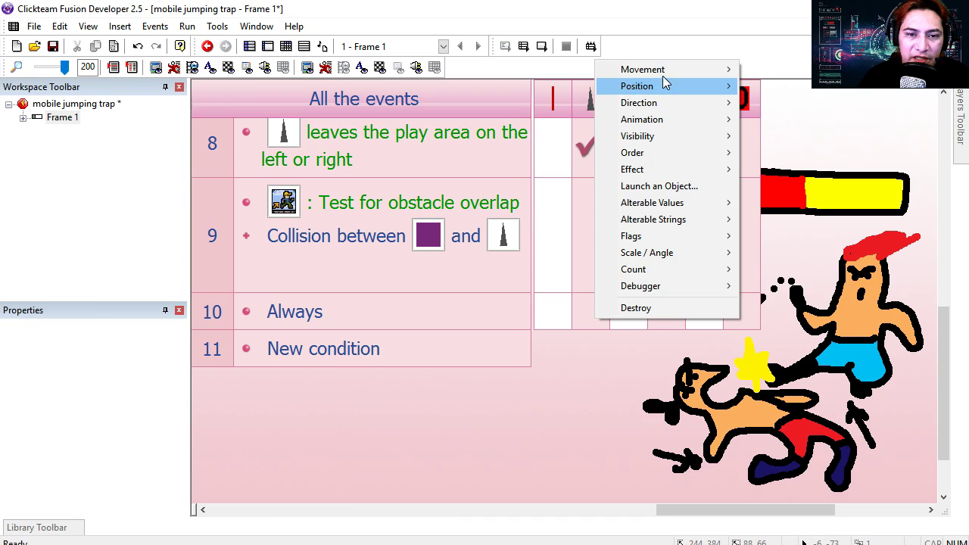
mouse_move(643, 70)
click(764, 152)
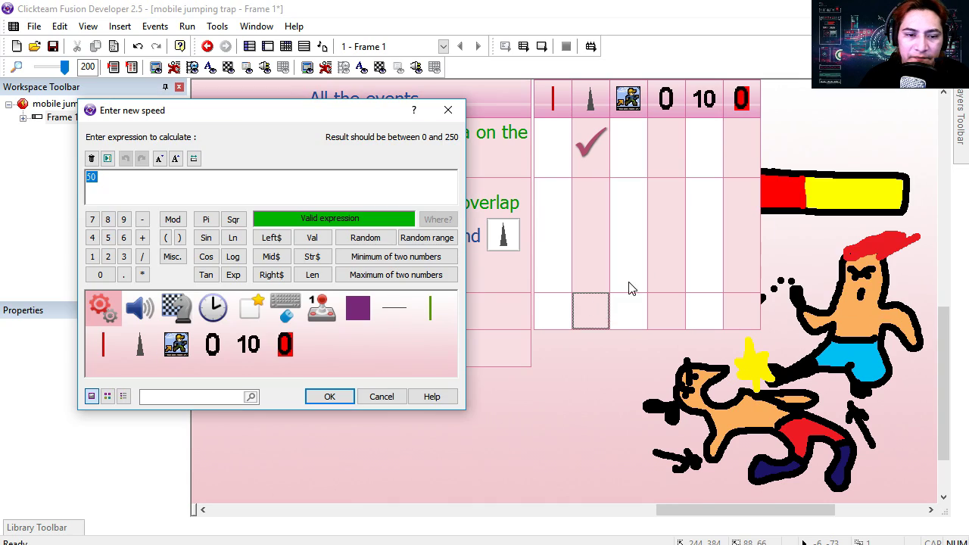
click(287, 342)
click(303, 418)
click(330, 396)
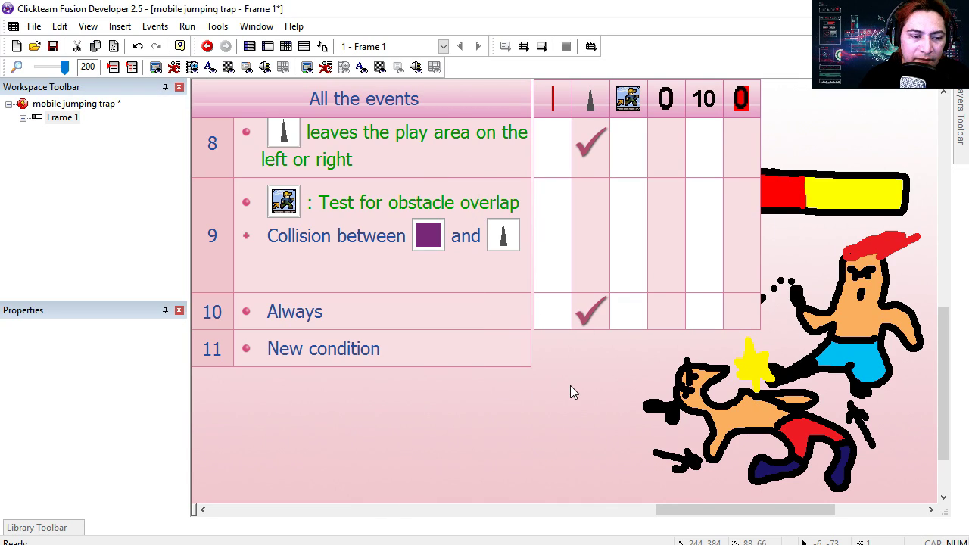
Playtest the game, double-jumping the purple block over a spike.
click(541, 46)
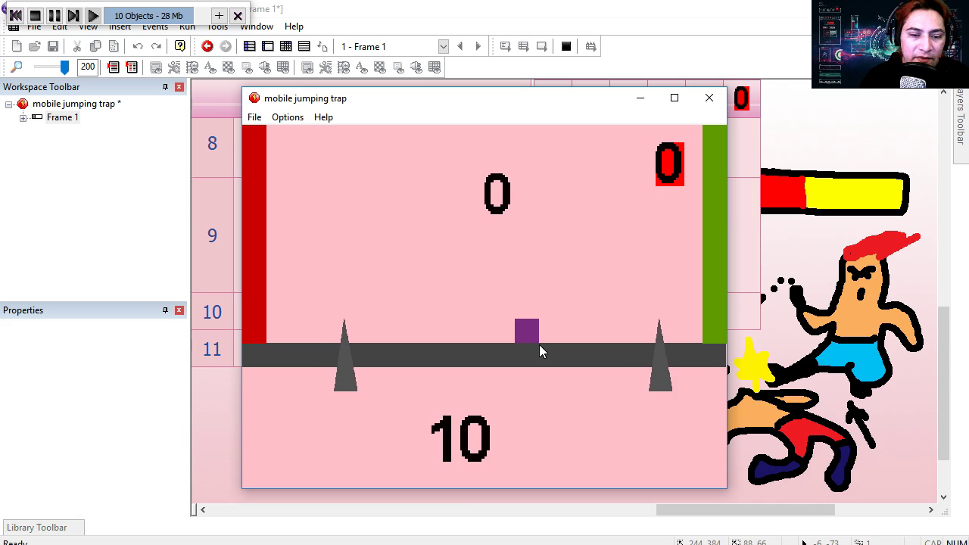
click(571, 350)
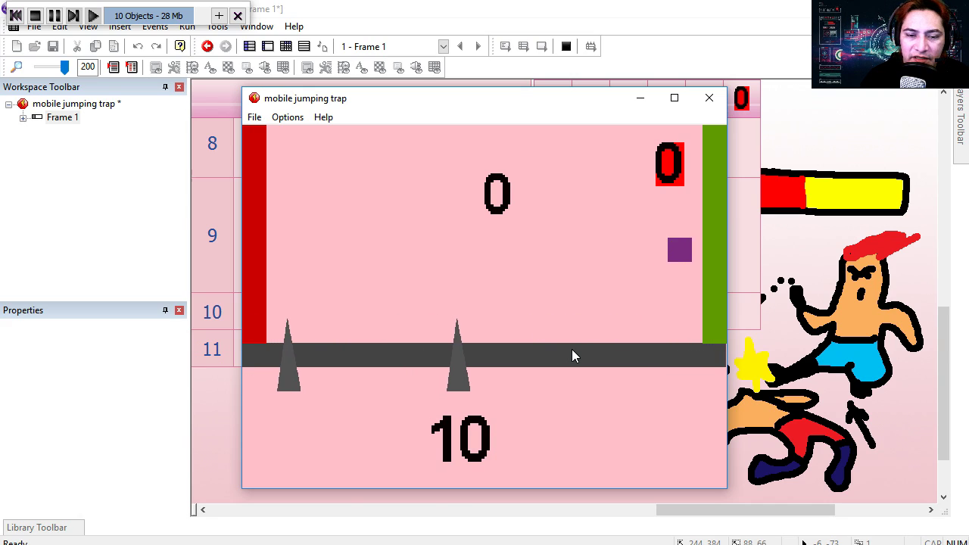
click(591, 355)
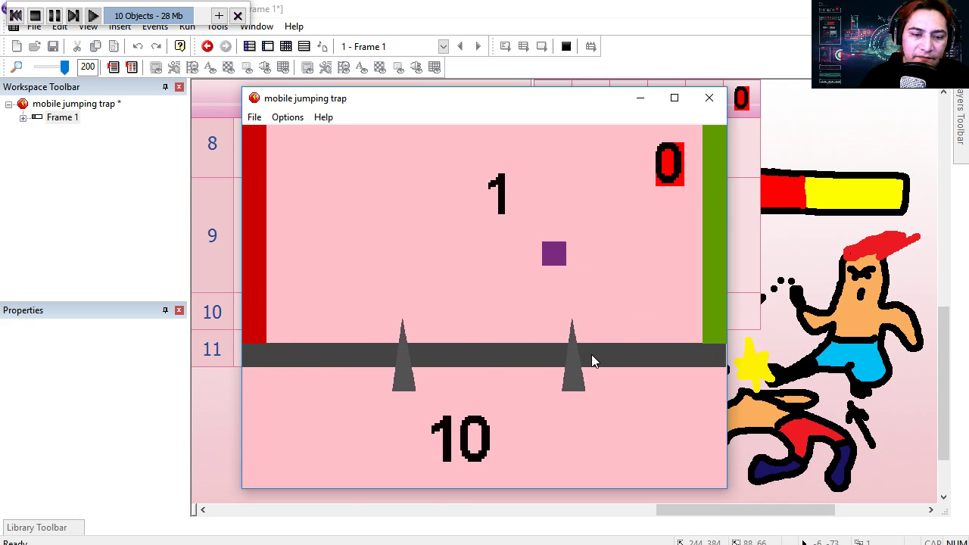
double_click(326, 311)
click(575, 227)
Add an Every 1 second event that adds 1 to Counter 2, then test-run.
click(591, 244)
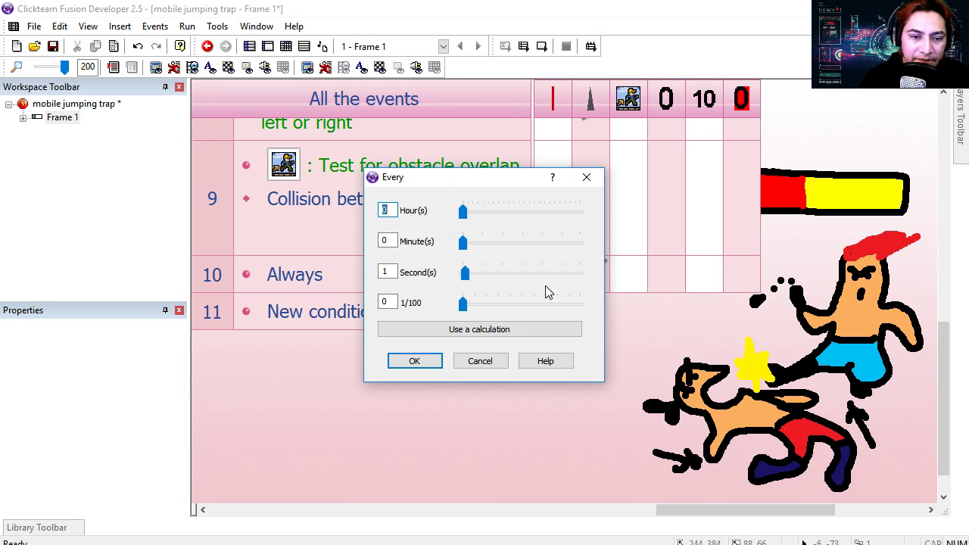
click(415, 362)
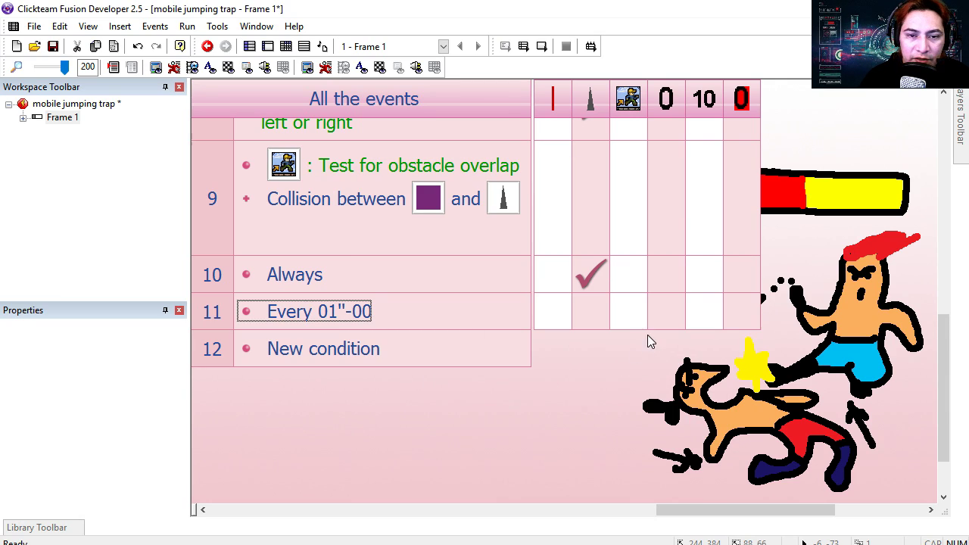
right_click(706, 316)
click(761, 191)
text(1)
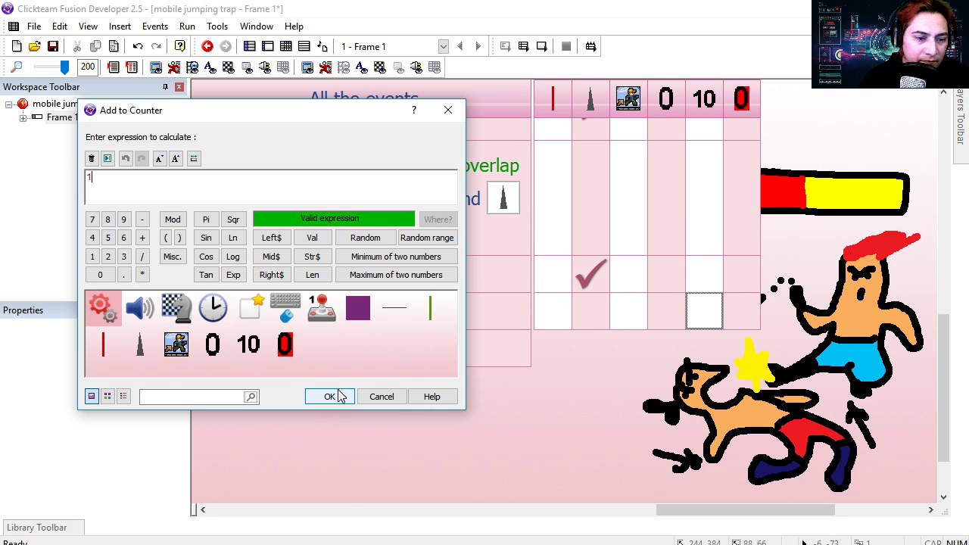
click(331, 396)
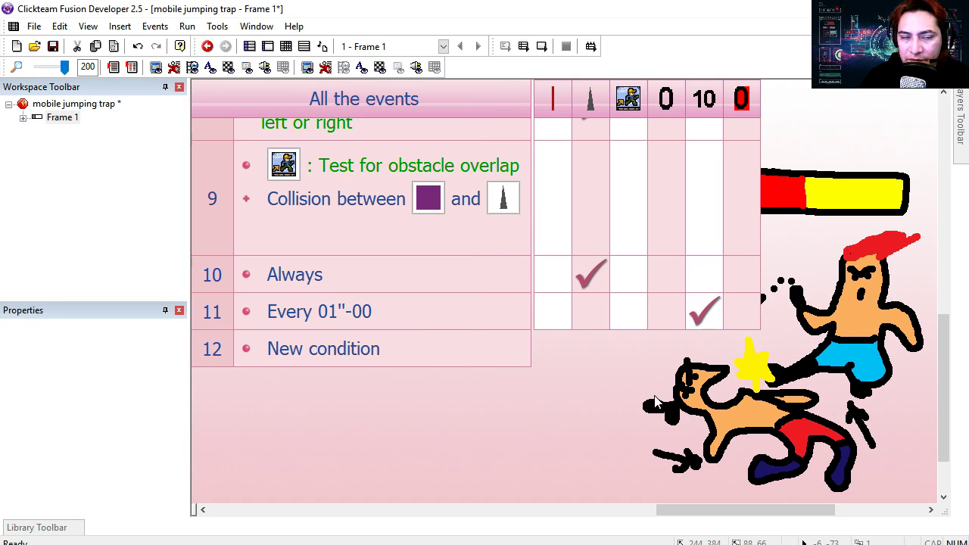
click(541, 46)
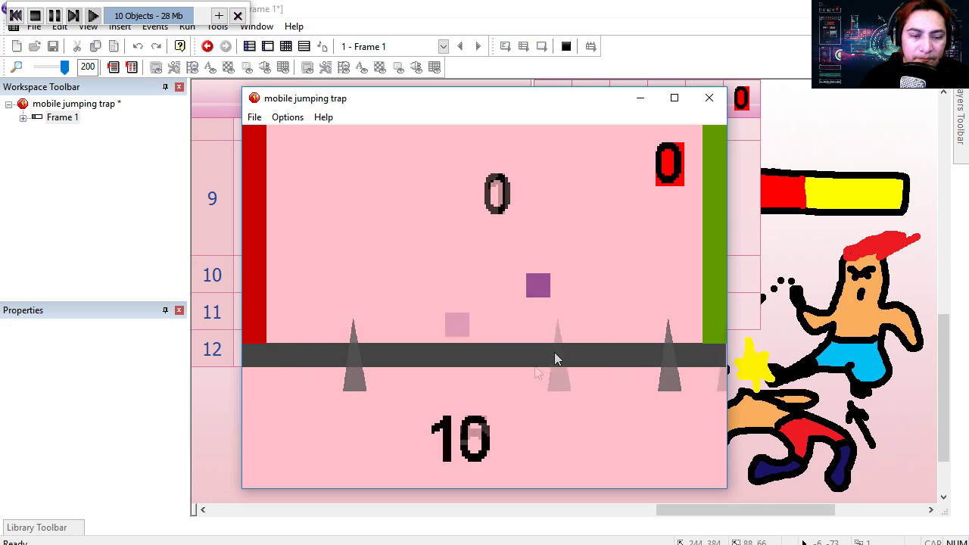
Keep double-jumping the block over spikes while the speed counter climbs to 33.
click(463, 374)
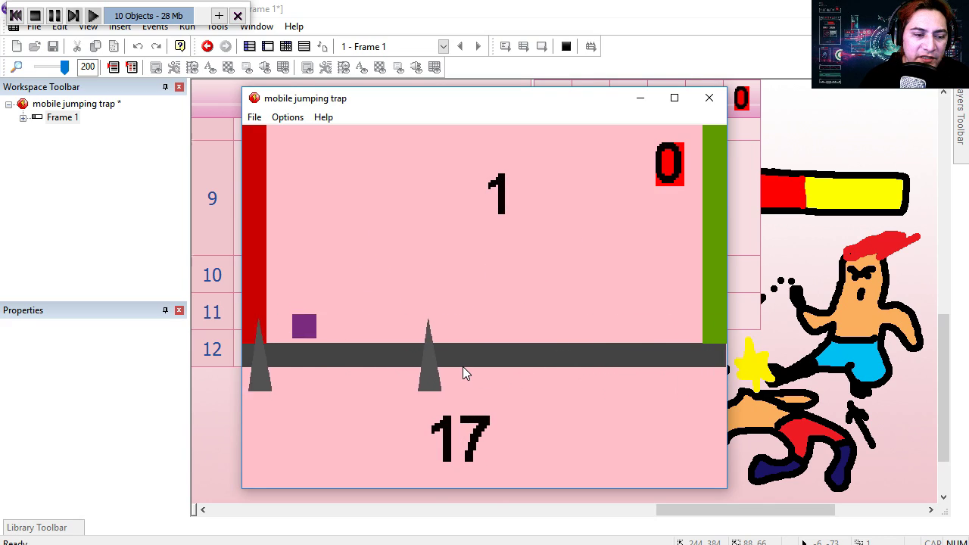
click(463, 374)
click(461, 368)
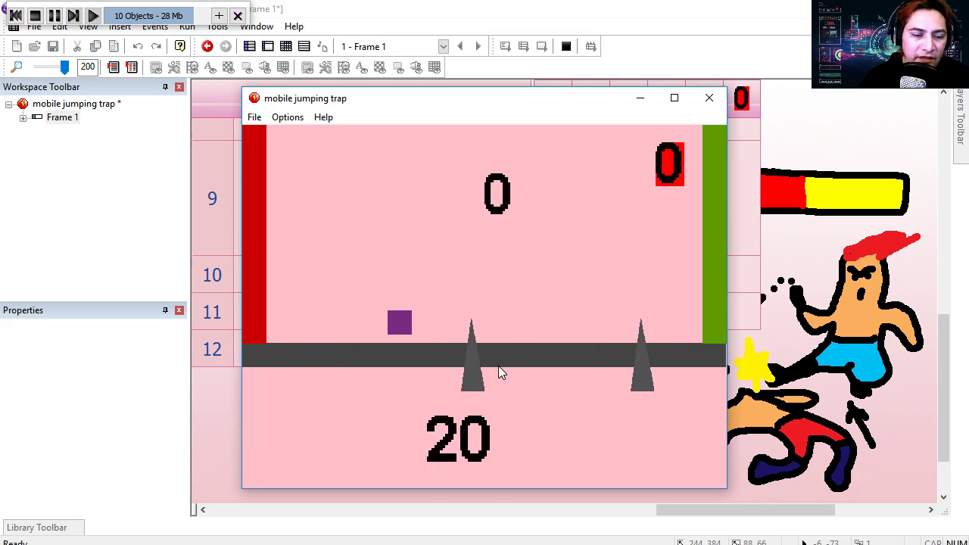
click(557, 354)
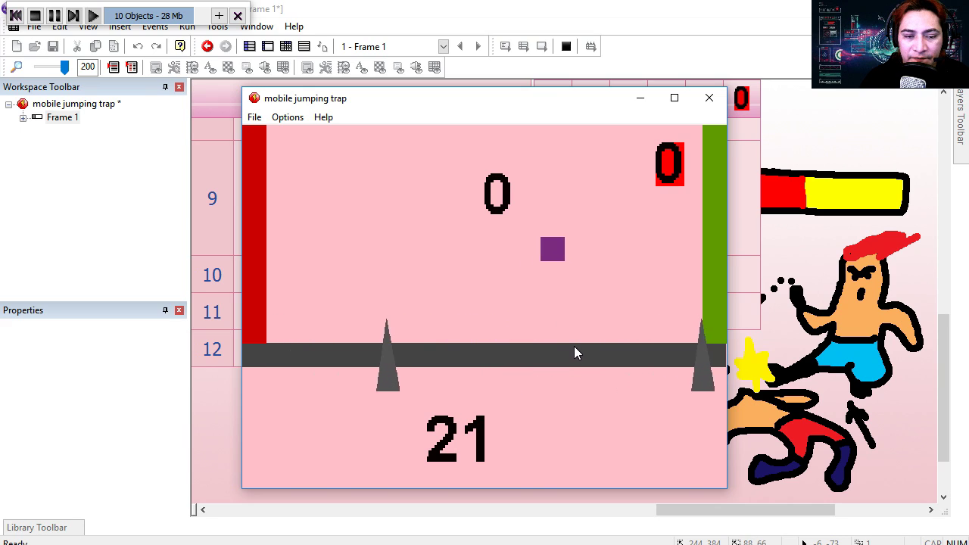
click(599, 344)
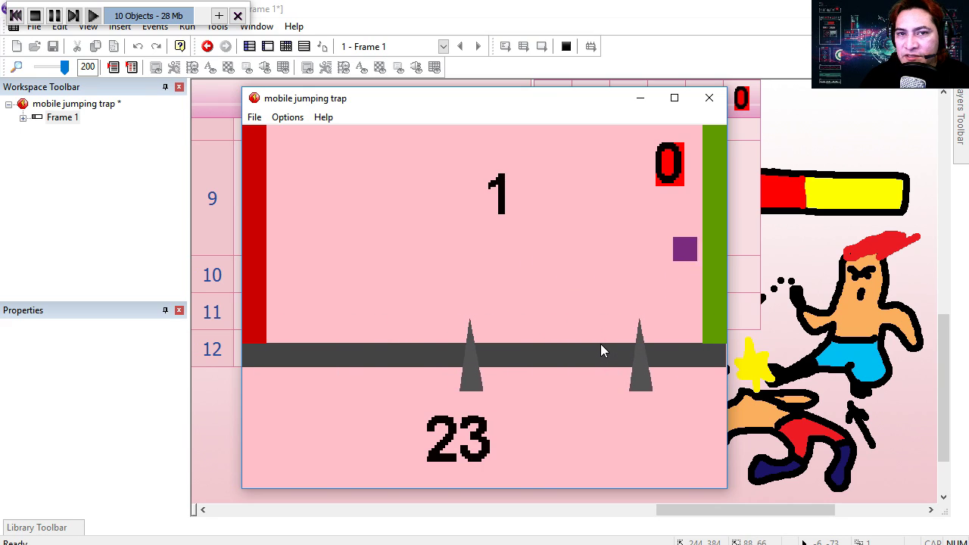
click(602, 343)
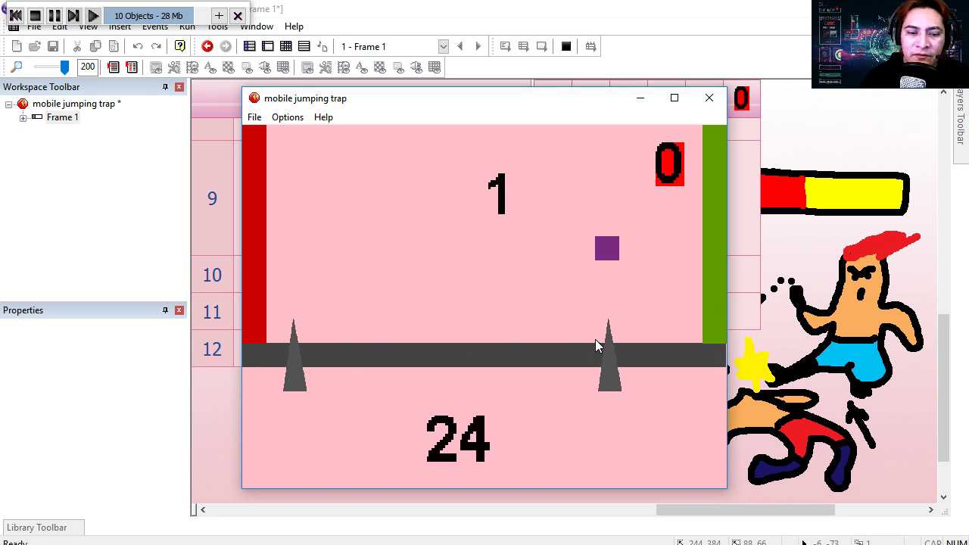
click(530, 269)
click(447, 262)
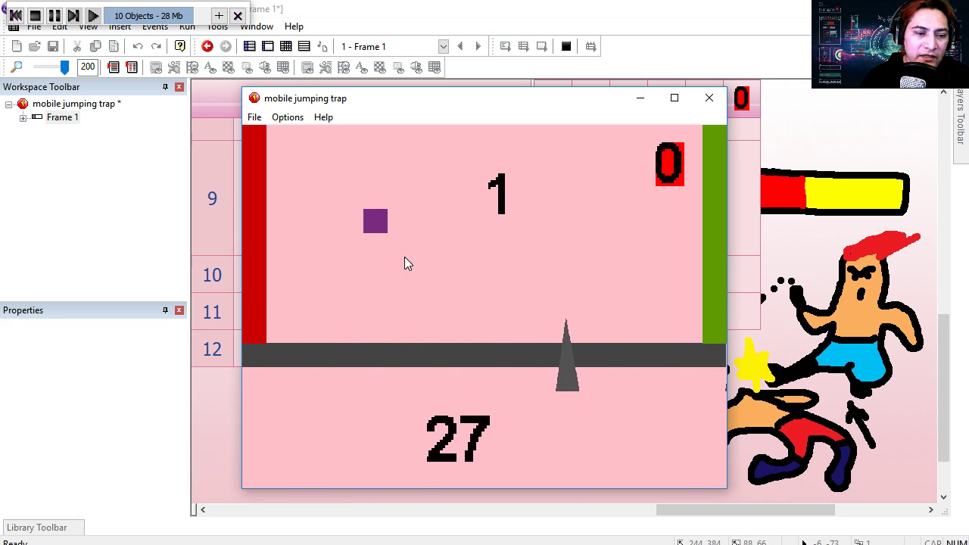
click(399, 262)
click(389, 258)
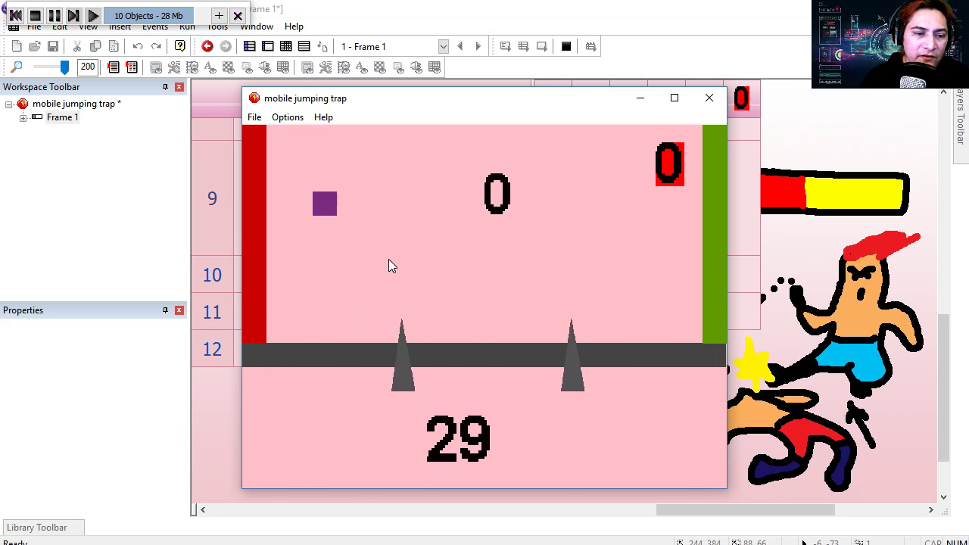
click(421, 273)
click(499, 281)
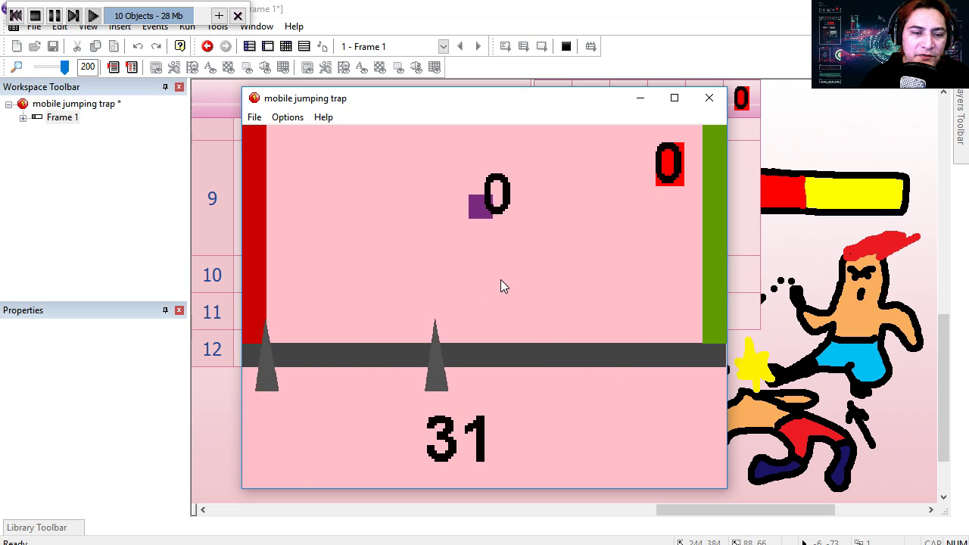
click(534, 292)
click(609, 300)
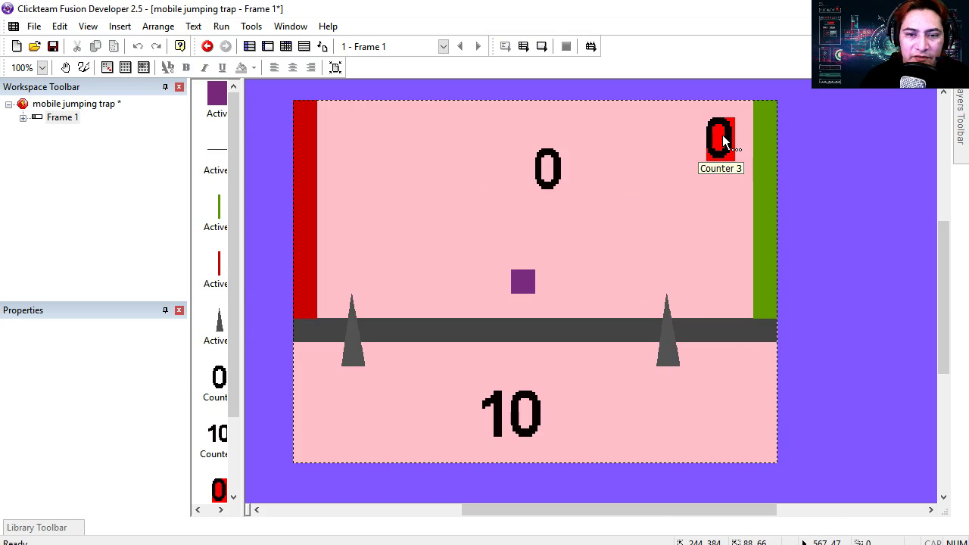
Reset the red jump counter (Counter 3) to 0 when the block hits the floor.
drag(723, 140, 634, 240)
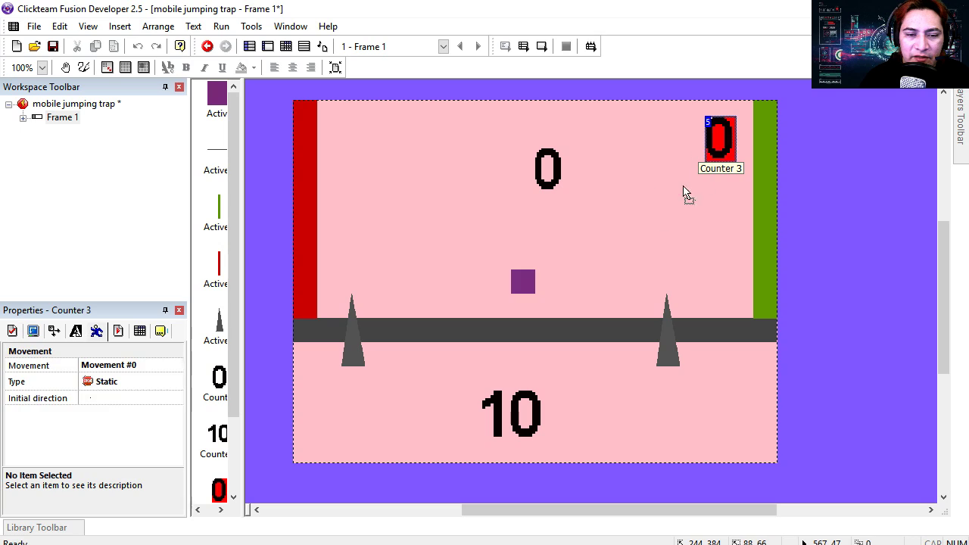
double_click(635, 227)
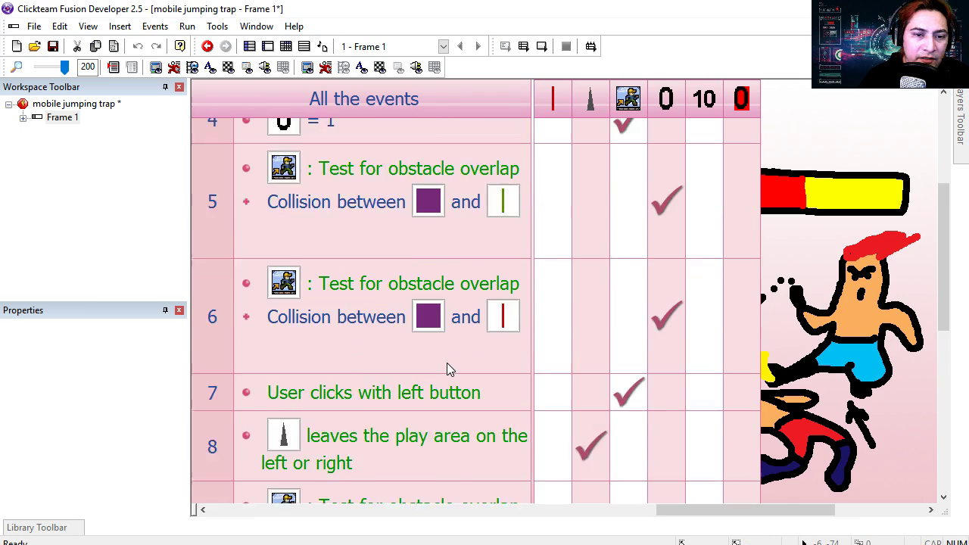
scroll(446, 368, up, 3)
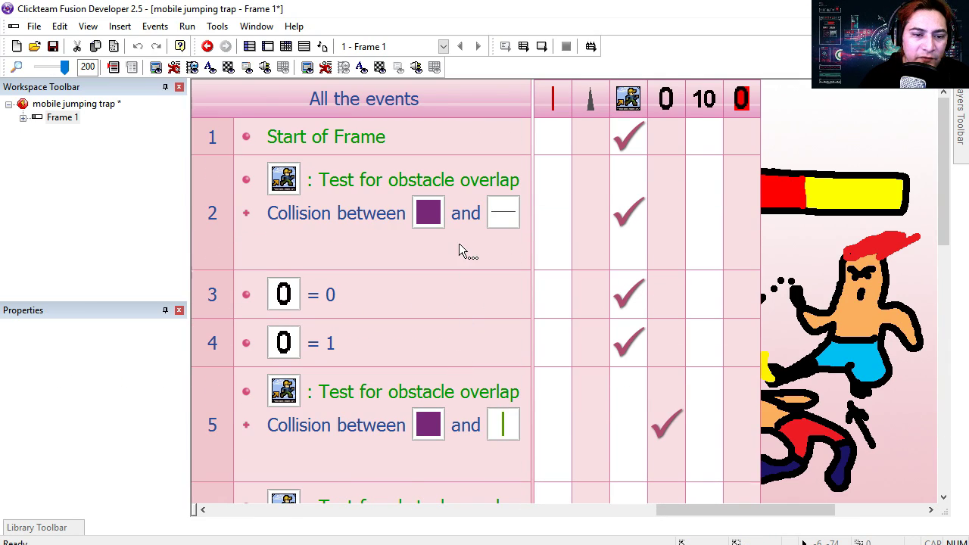
click(733, 209)
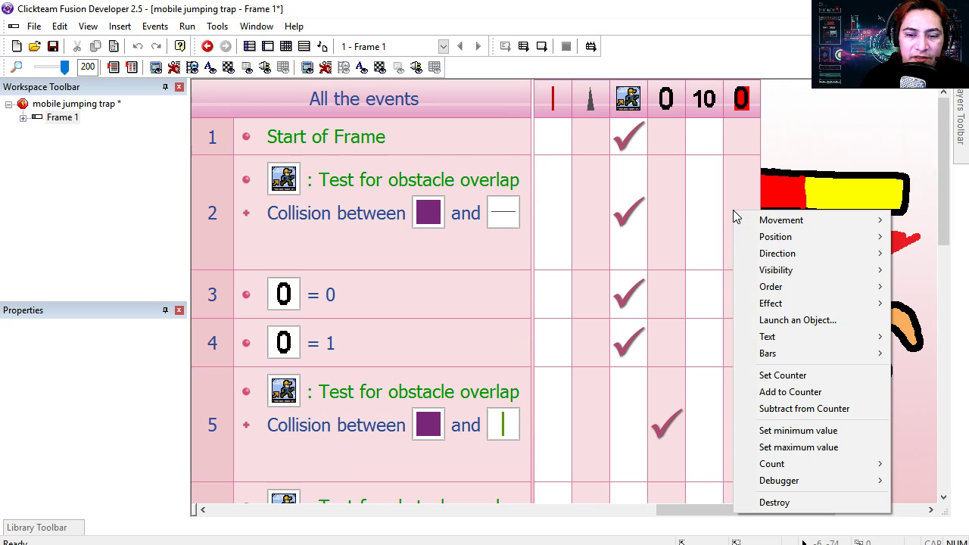
click(787, 375)
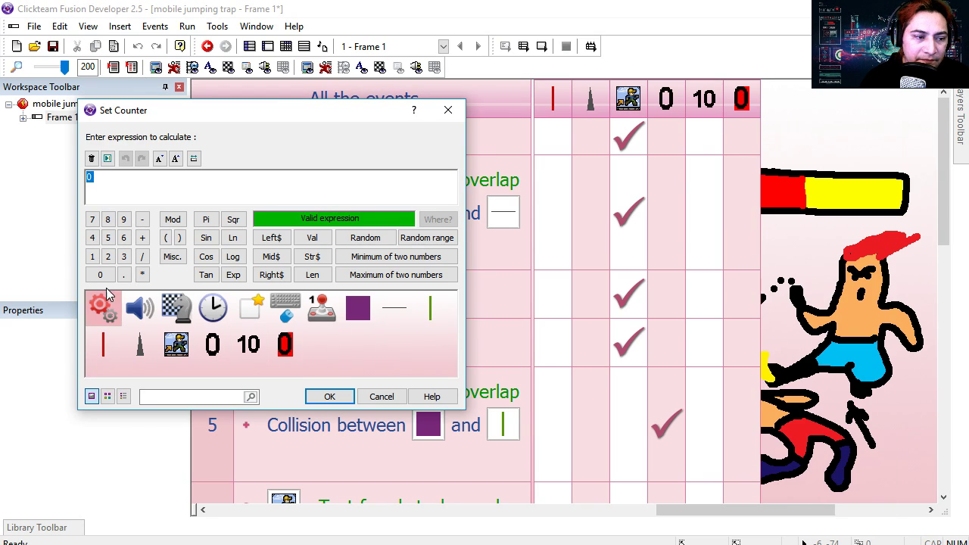
click(329, 397)
scroll(401, 293, down, 5)
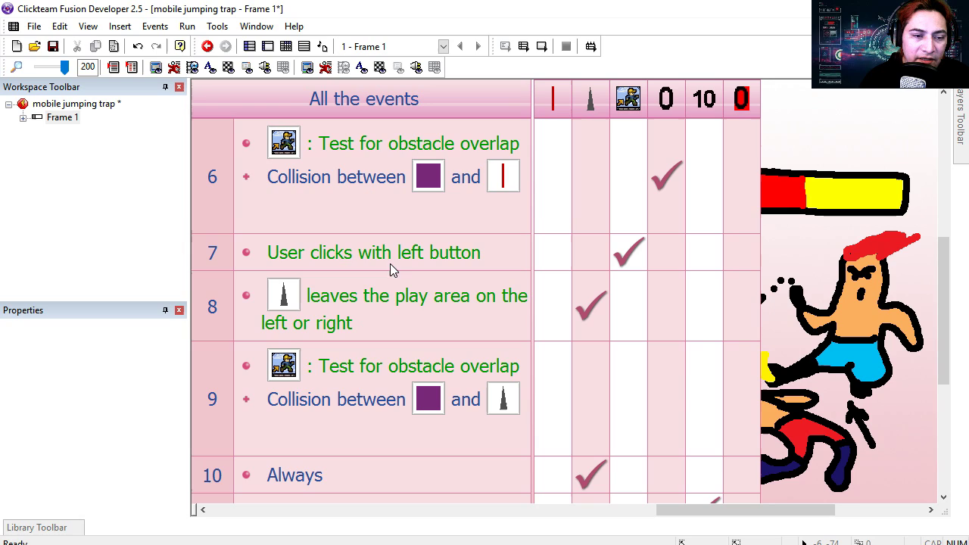
Require Counter 3 below 2 in the left-click jump event (event 7).
right_click(392, 255)
click(453, 298)
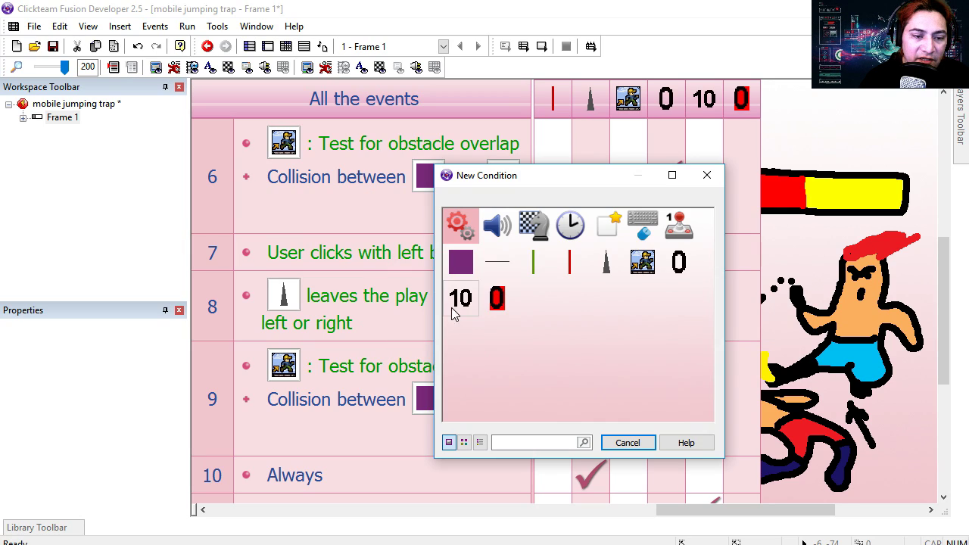
click(497, 298)
click(584, 426)
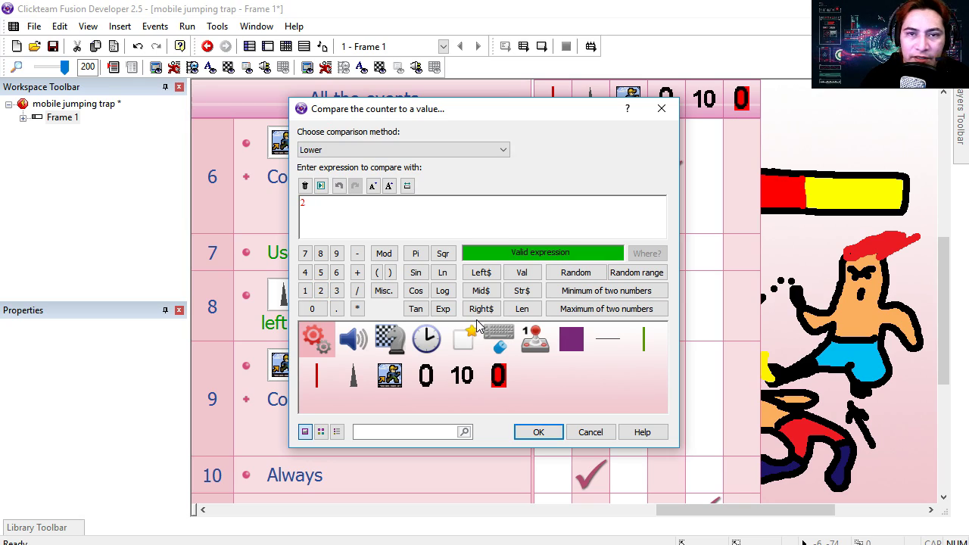
click(539, 433)
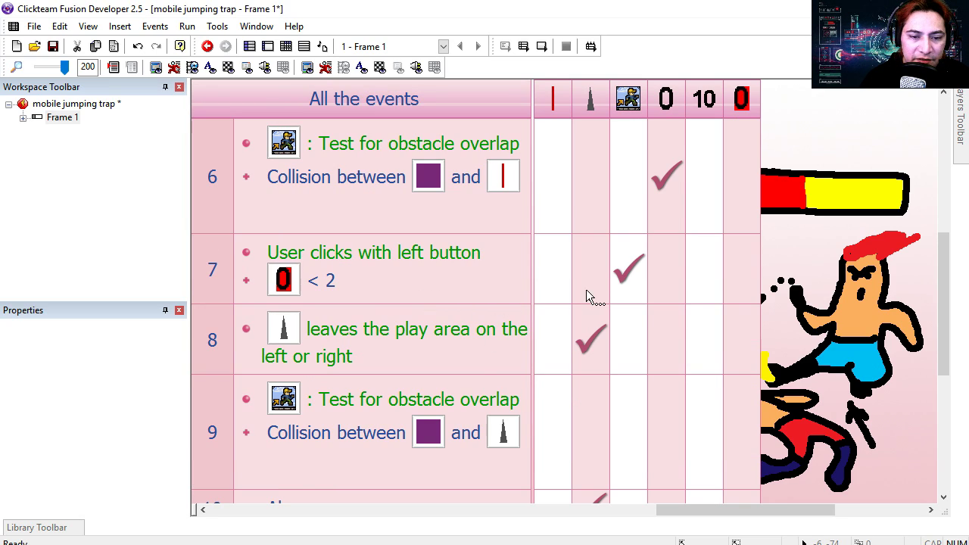
Add 1 to Counter 3 on each jump tap, then test the jumps in a run.
click(736, 272)
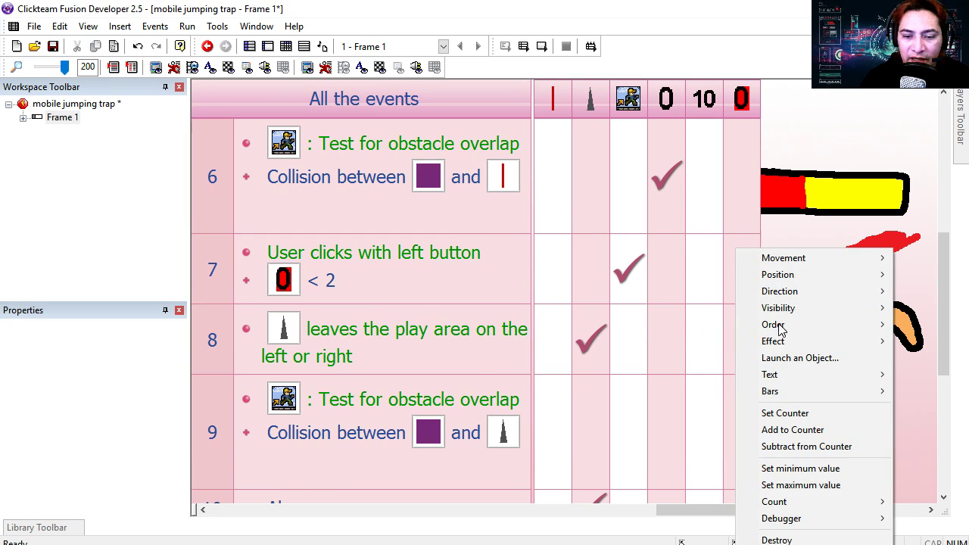
click(791, 429)
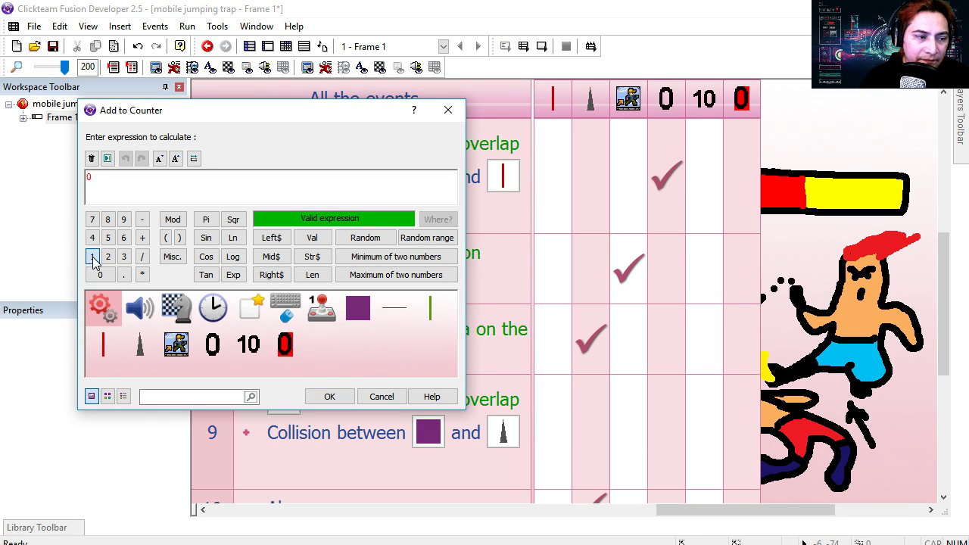
click(328, 397)
click(523, 46)
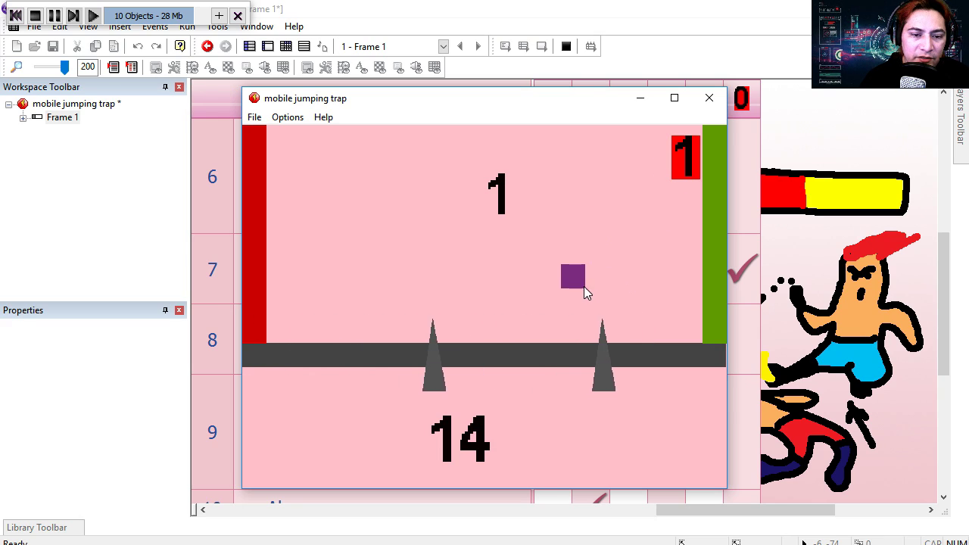
click(523, 280)
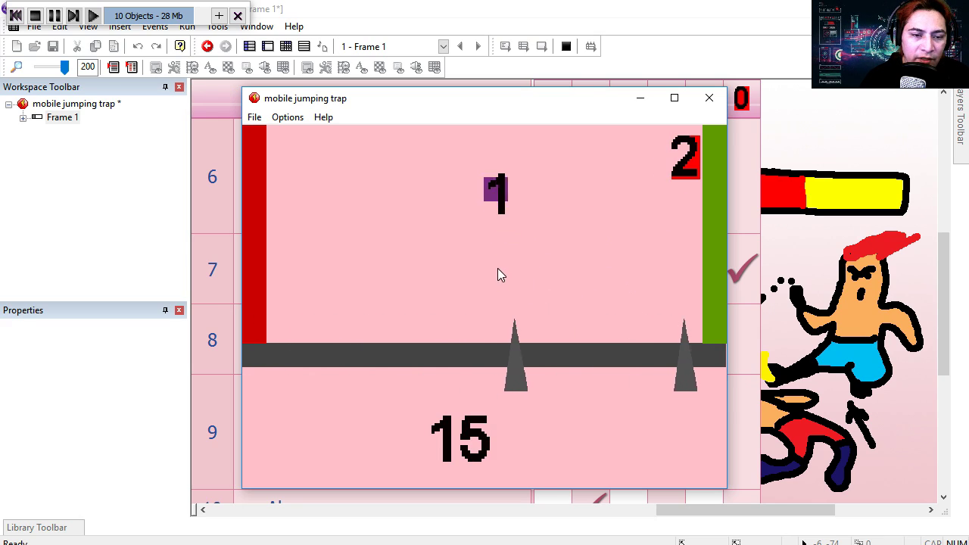
click(413, 281)
click(358, 290)
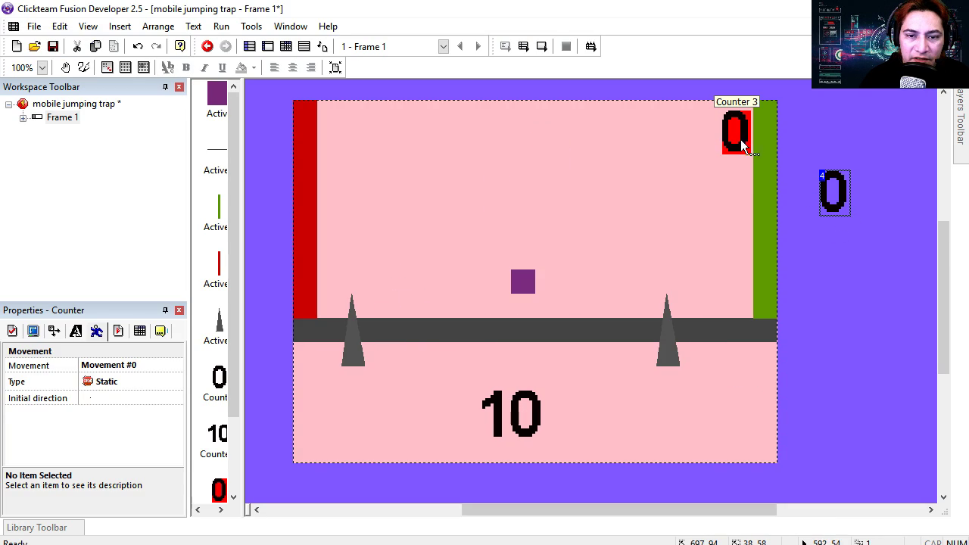
Move counters off-frame and duplicate the 10 counter as SCORE at top centre, starting at 0.
drag(736, 132, 839, 124)
drag(511, 412, 816, 257)
right_click(817, 257)
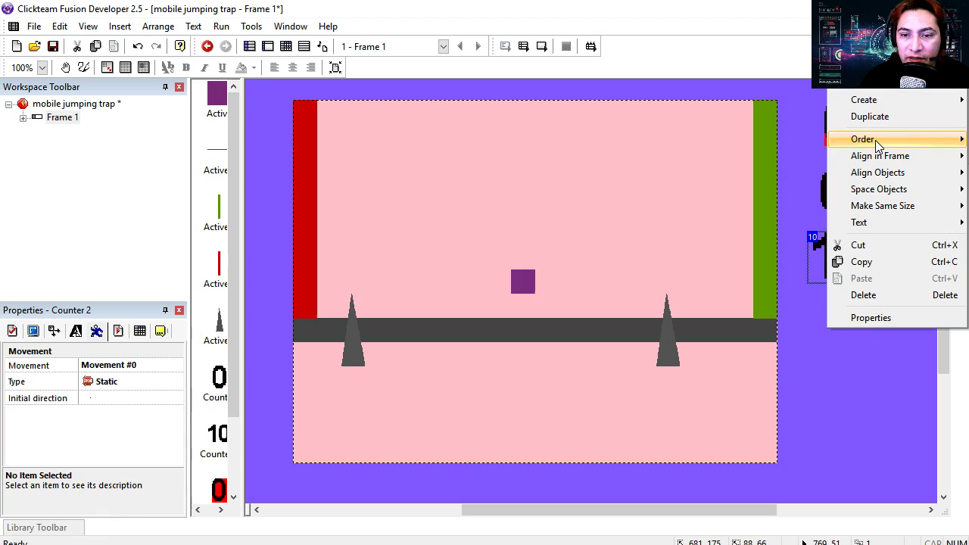
click(870, 115)
click(561, 253)
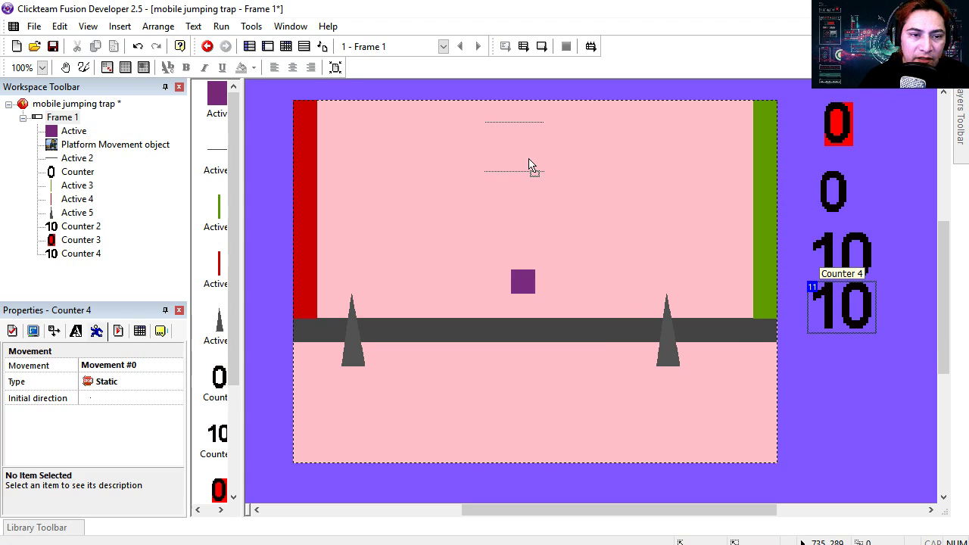
drag(532, 158, 533, 158)
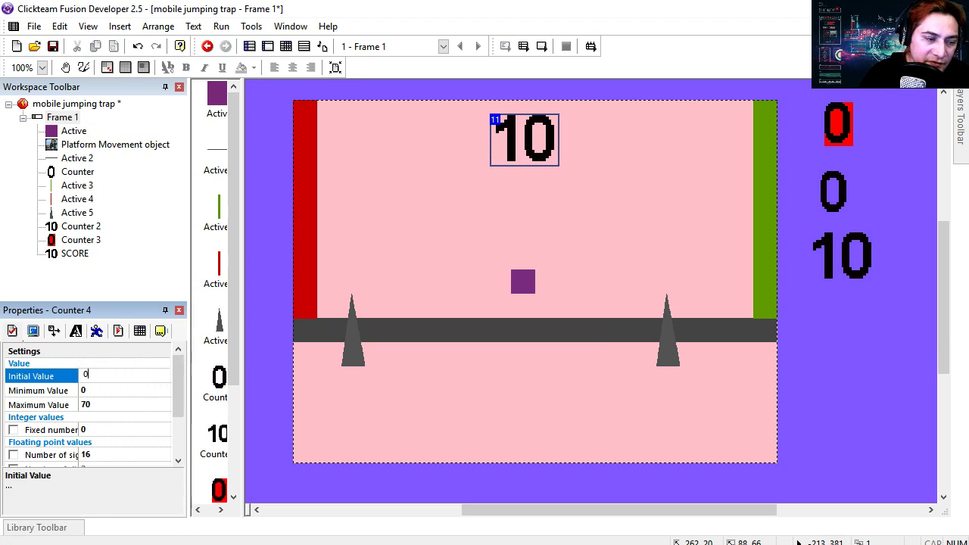
click(116, 405)
Copy the every-second add-1 action onto SCORE and run the game.
key(ctrl+e)
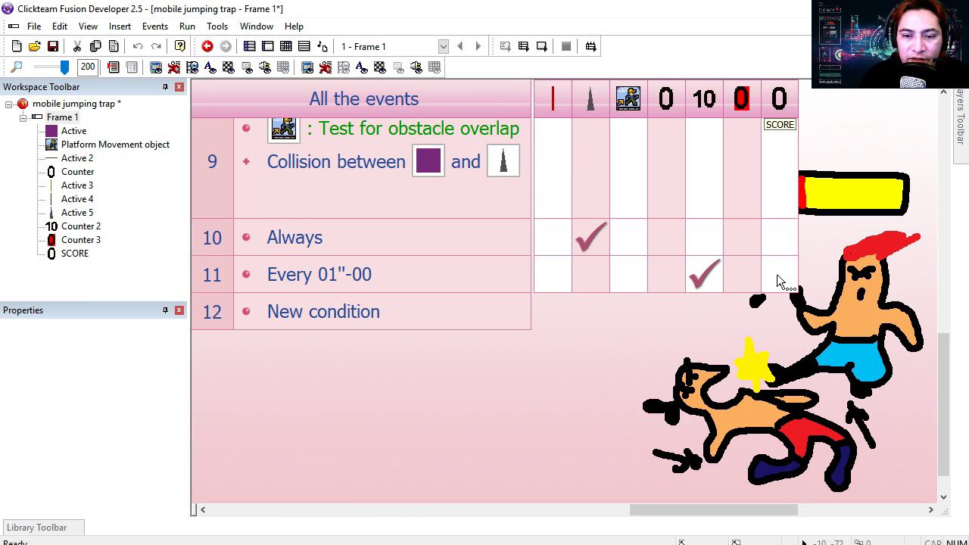
drag(704, 275, 779, 274)
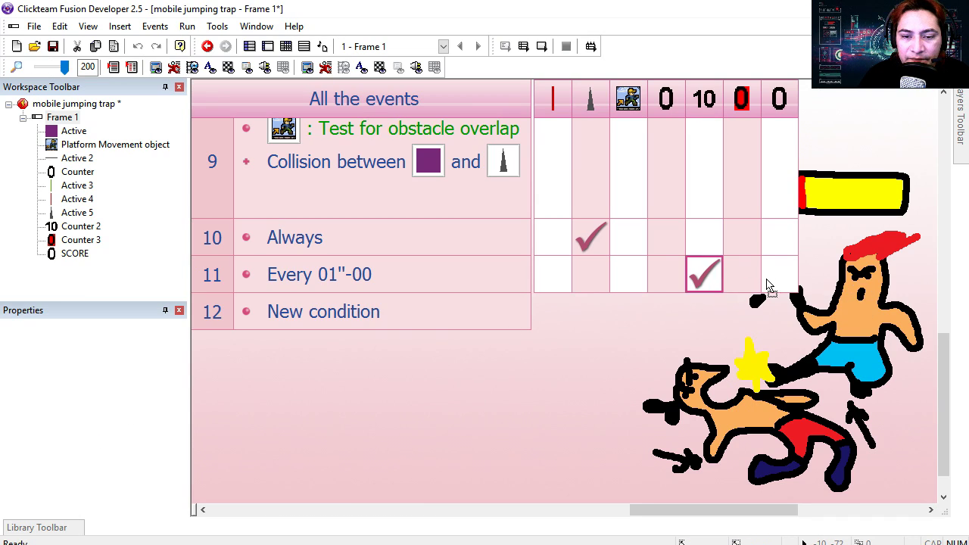
click(530, 54)
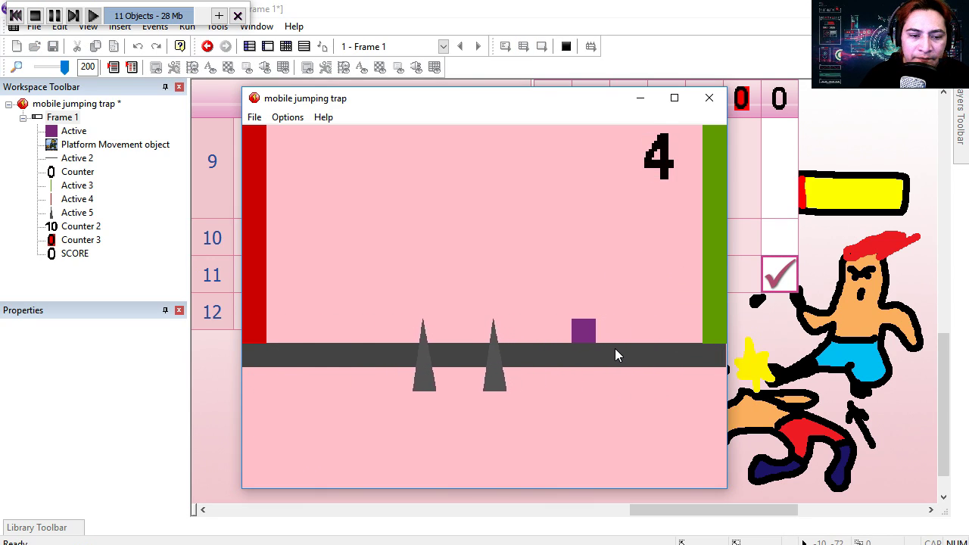
Jump and double-jump the block over spikes as SCORE climbs to 24.
click(577, 343)
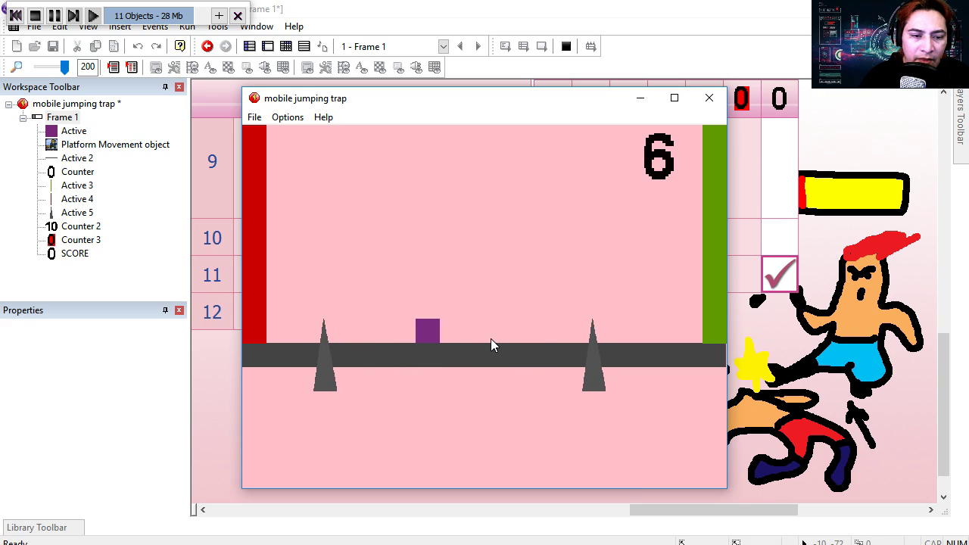
click(375, 333)
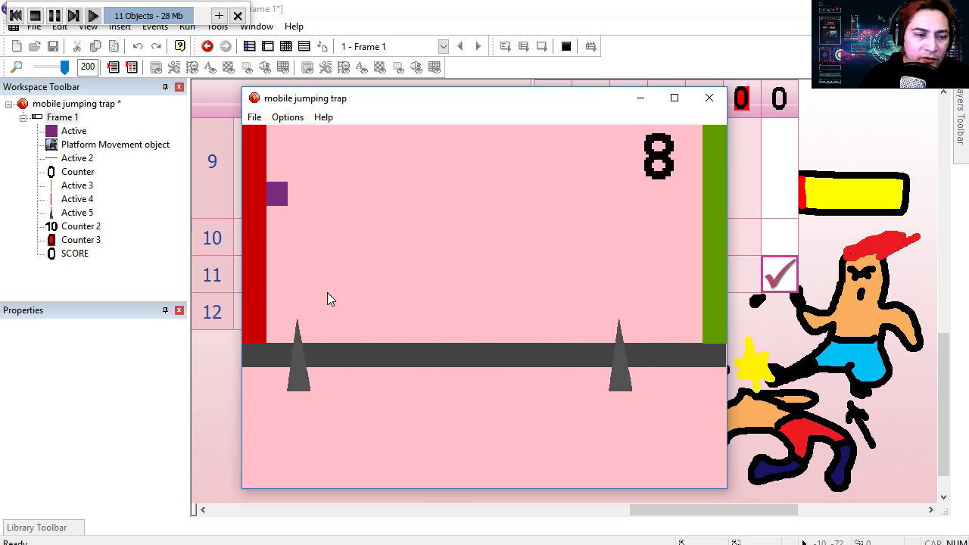
click(353, 326)
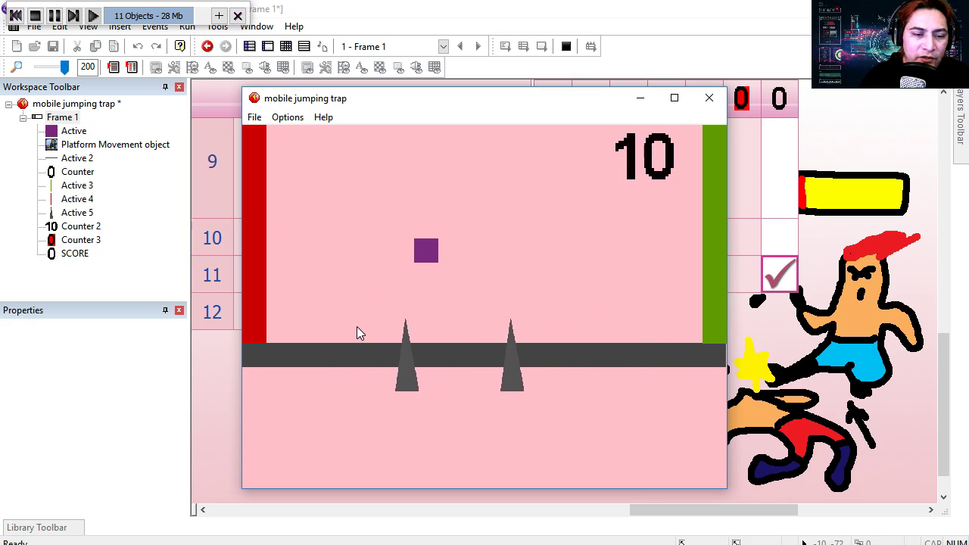
click(529, 356)
click(558, 356)
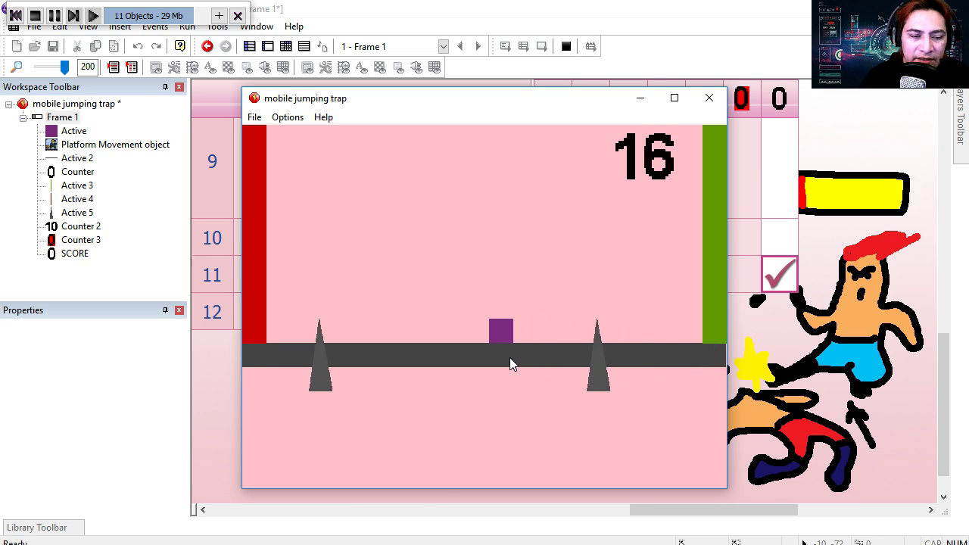
click(478, 347)
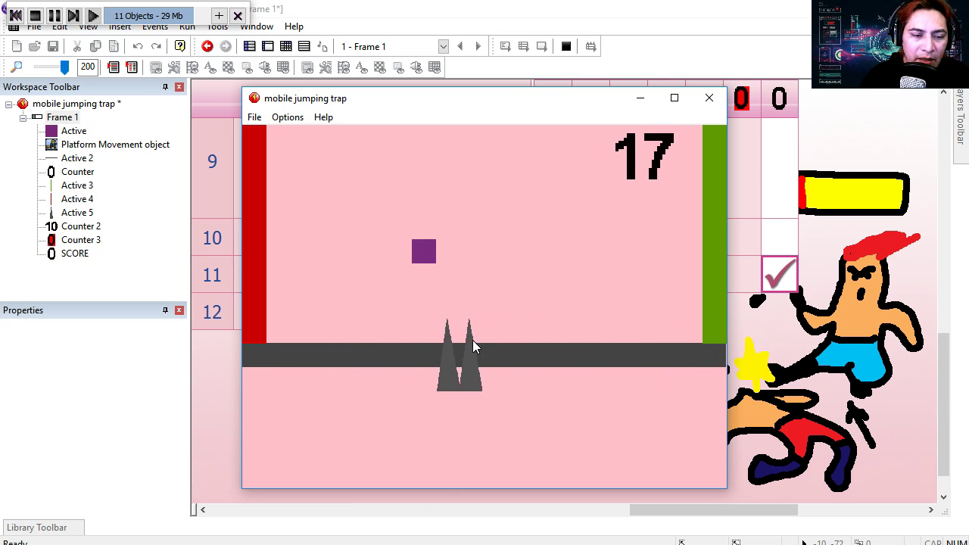
click(397, 344)
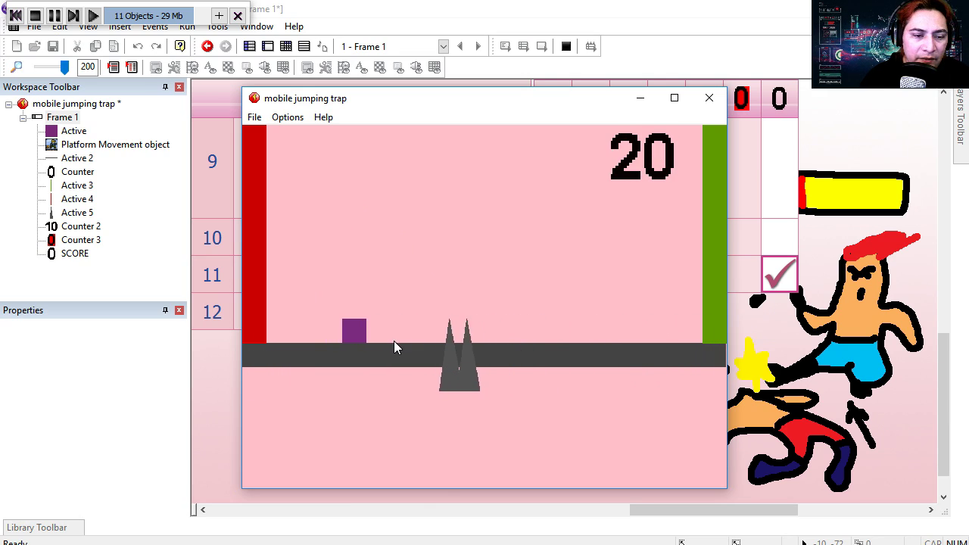
click(394, 346)
click(459, 342)
click(571, 359)
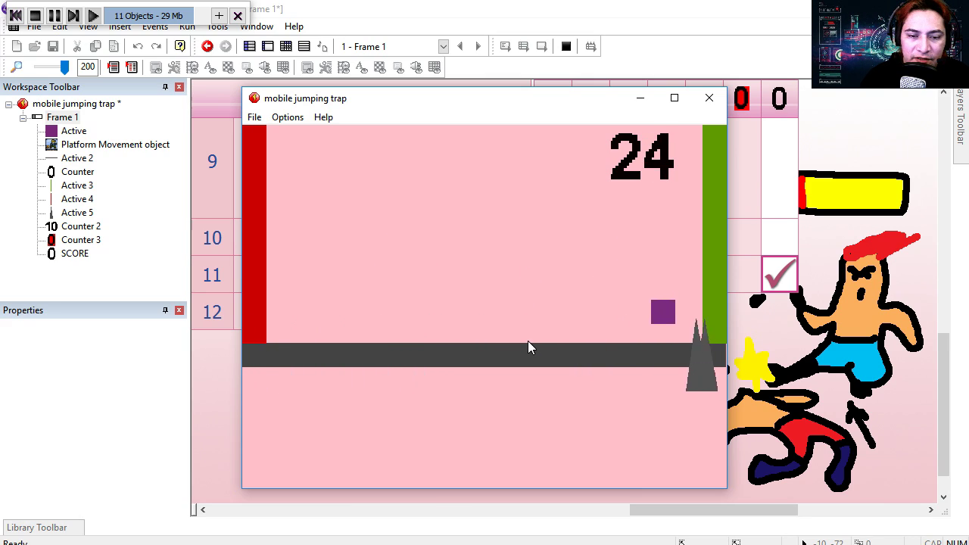
key(Escape)
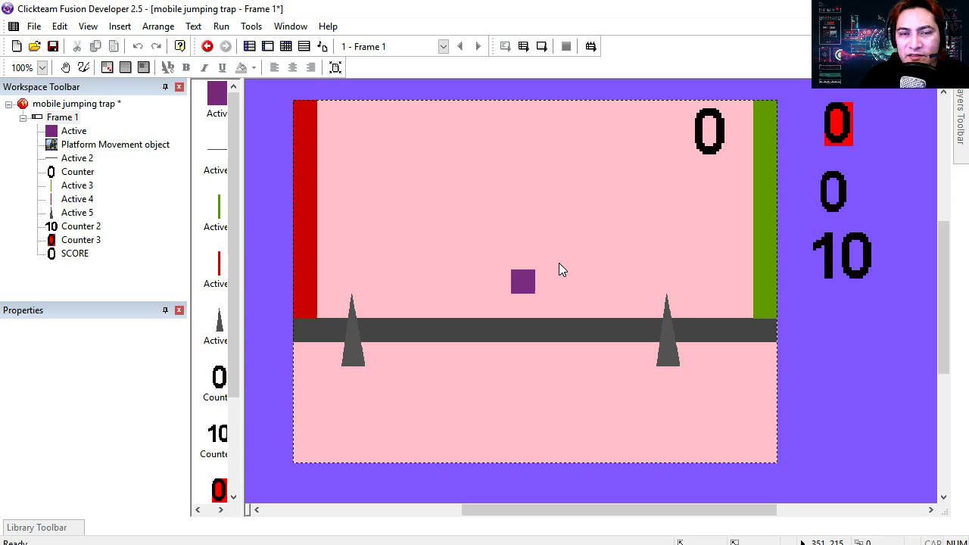